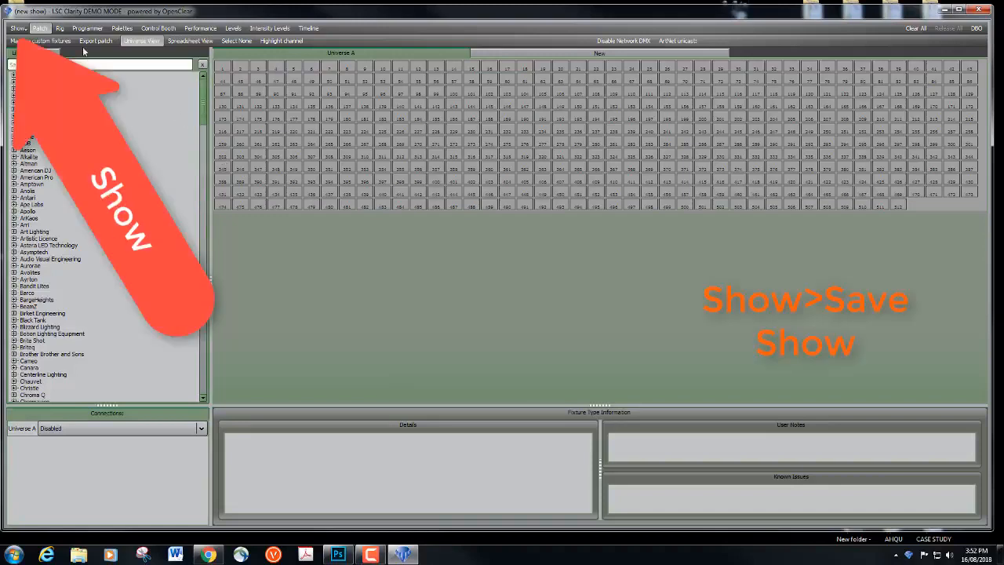
Save the new show under a name made of the owner's first name followed by "Clarity Theatre Start".
left_click(24, 30)
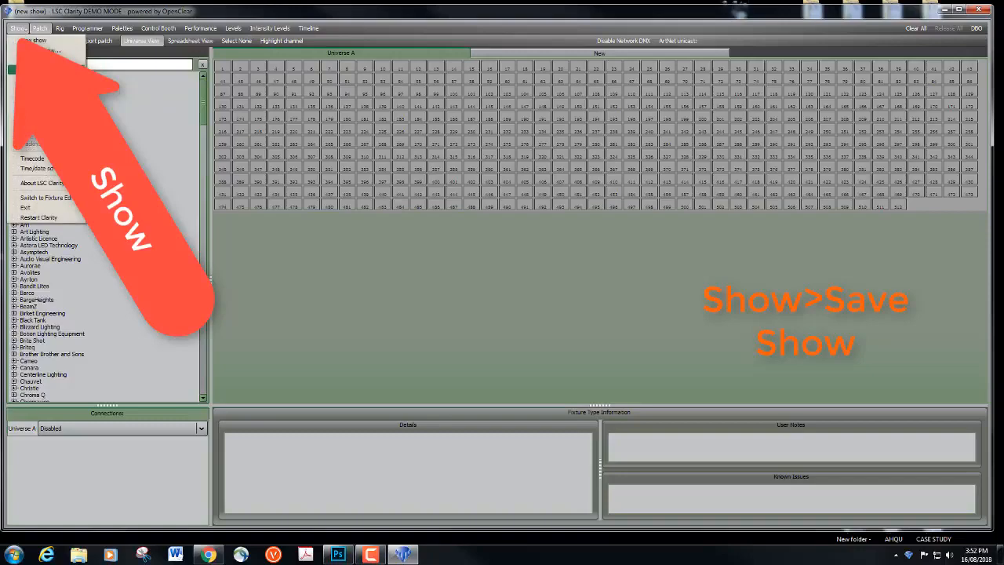
left_click(39, 71)
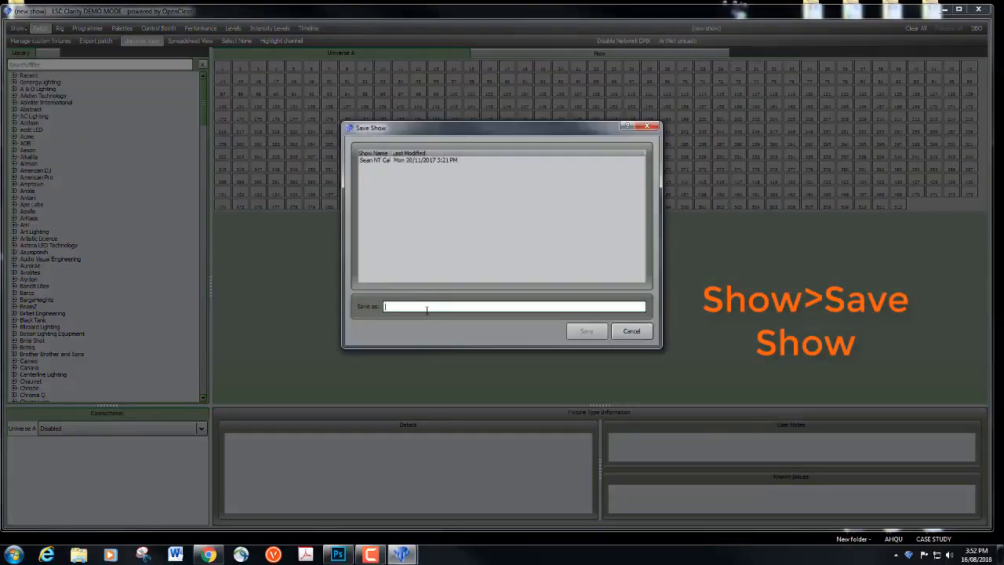
type("Mike Clarity Theatre Start")
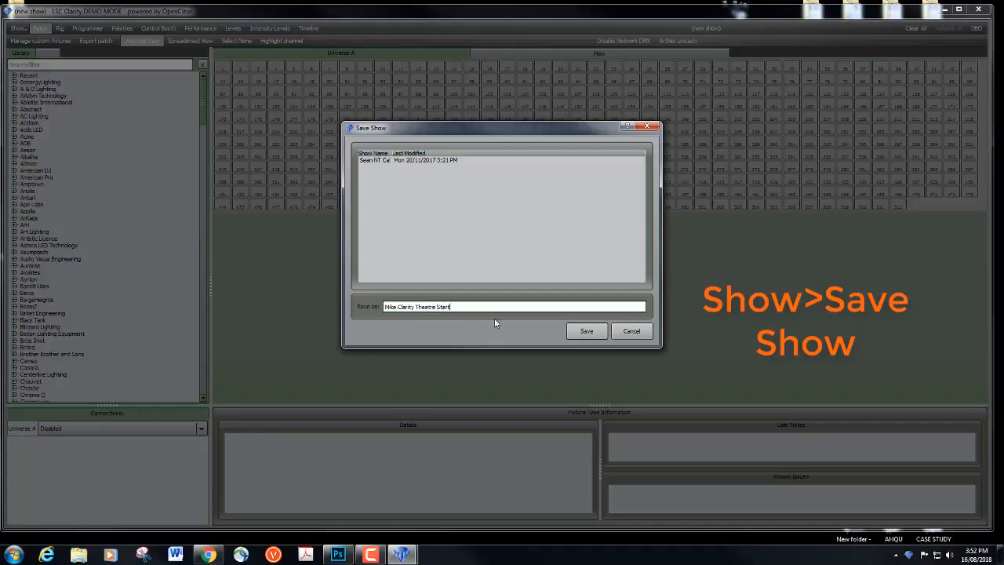
left_click(590, 333)
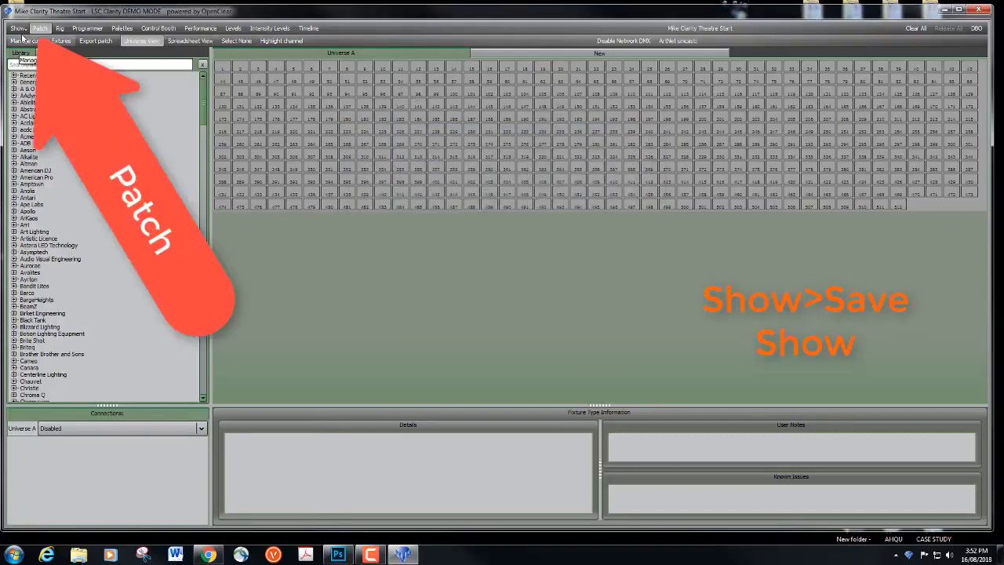
Filter the fixture library by "generic" and patch 36 Dimmer Channel (8 bit) devices onto universe A from address 1.
left_click(69, 65)
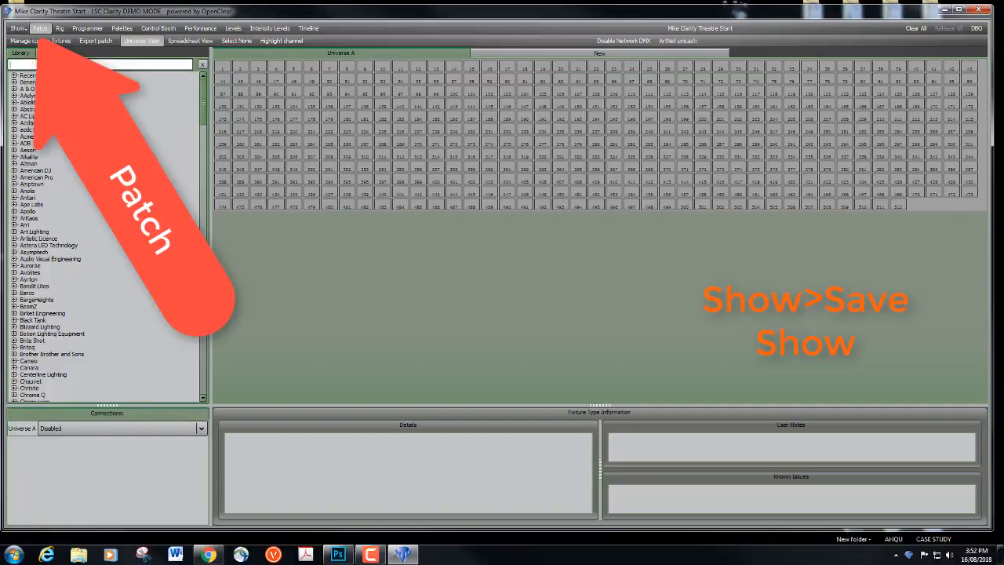
type("generic")
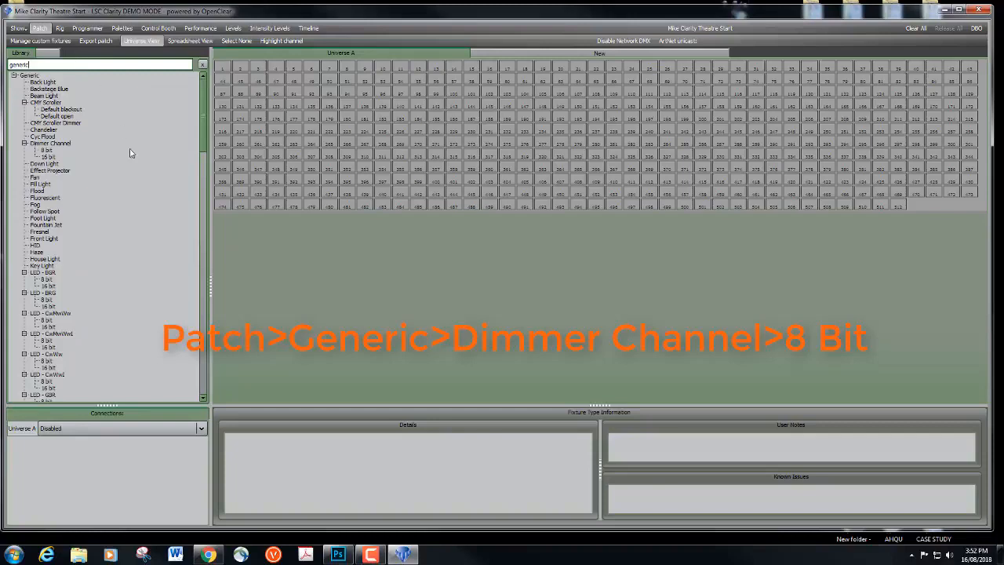
left_click(43, 146)
left_click(57, 64)
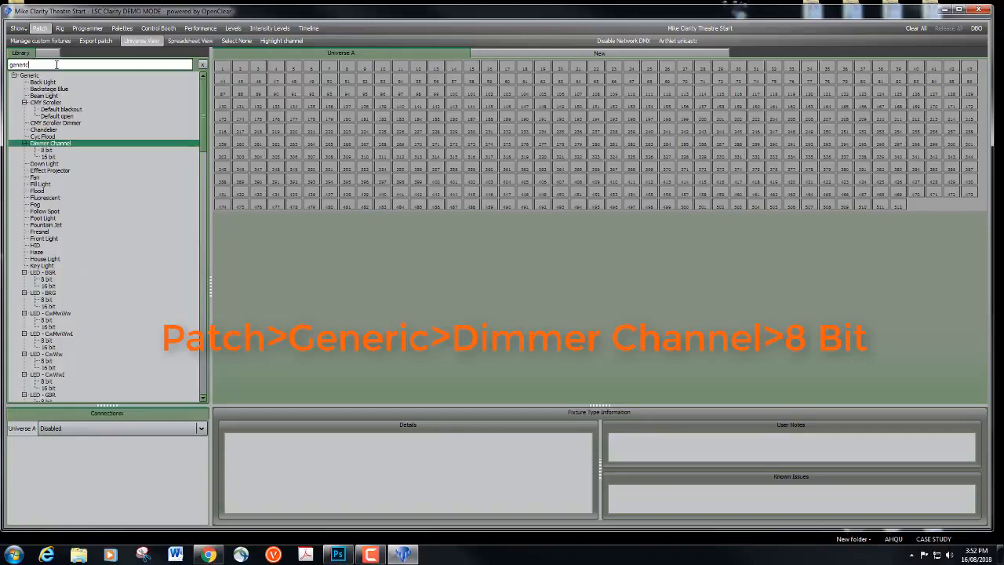
left_click(50, 151)
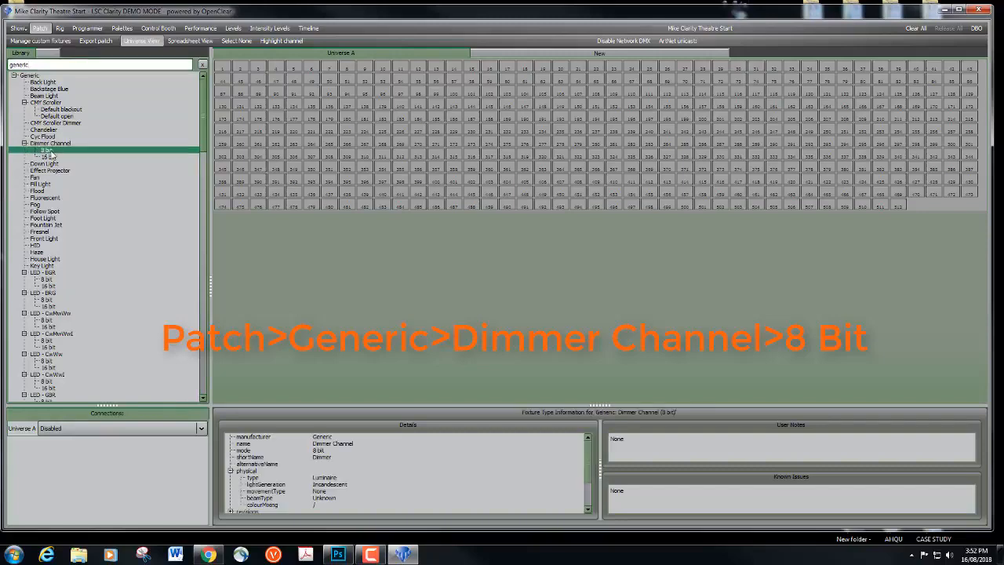
double_click(51, 153)
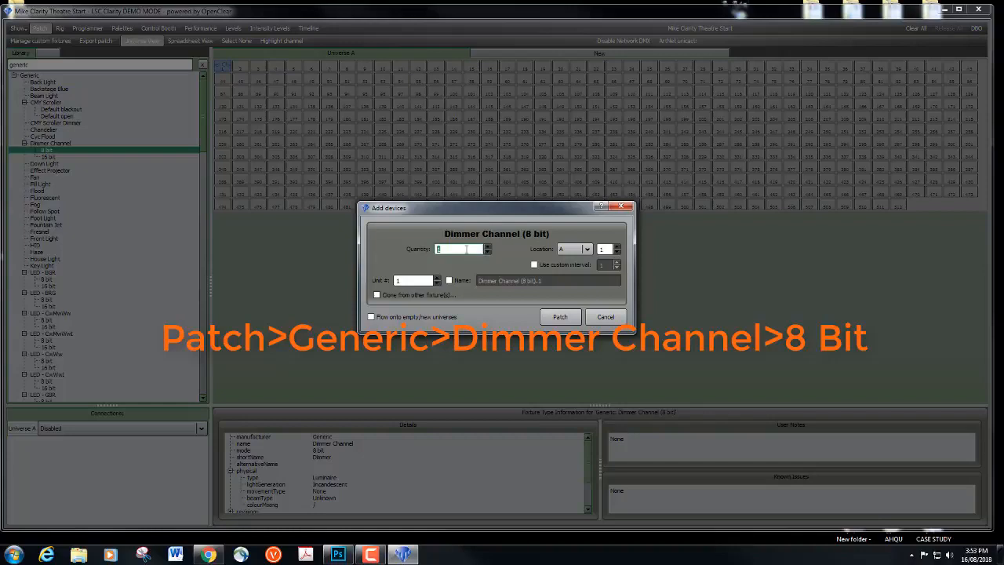
type("36")
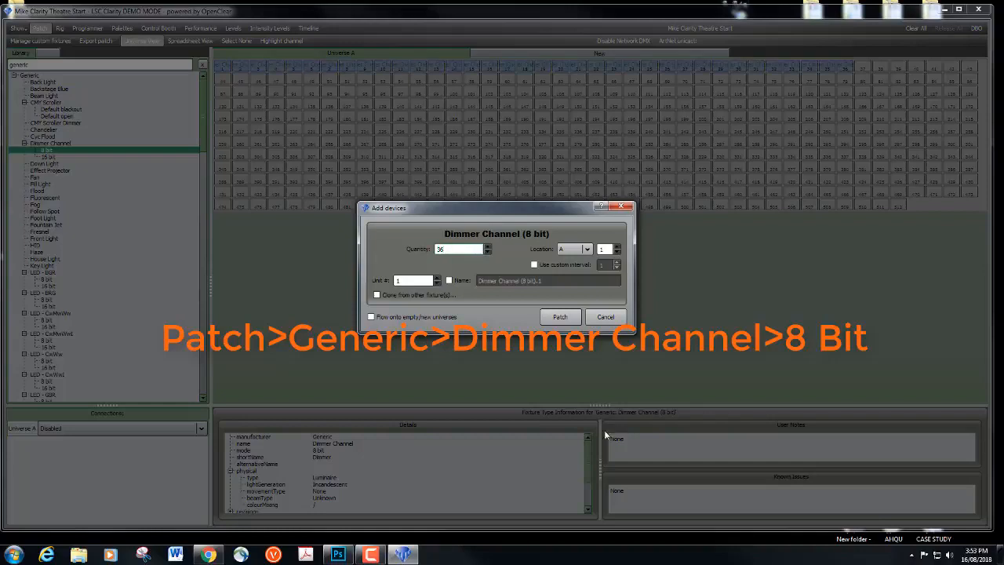
left_click(577, 320)
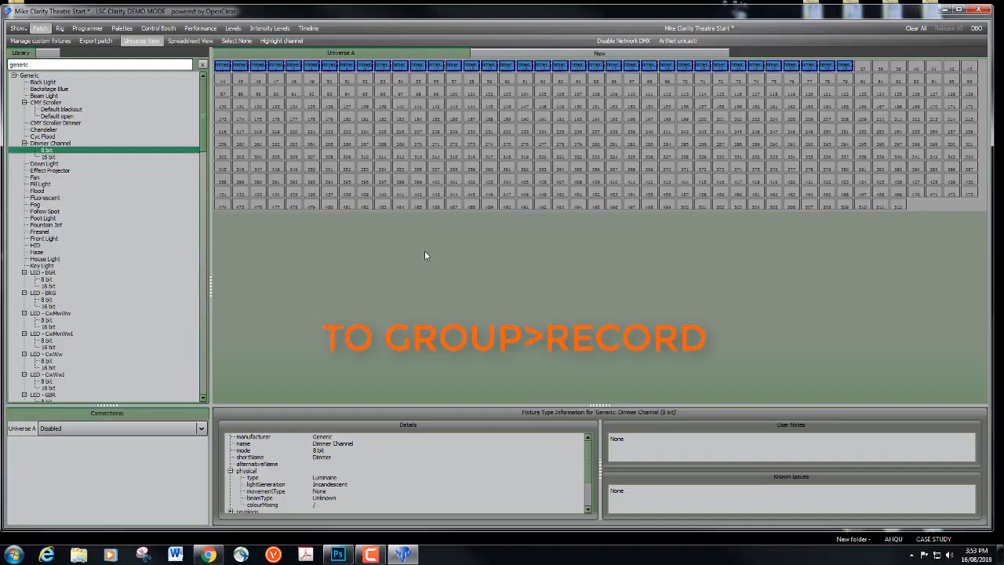
In the Rig view, record Dimmer.1, Dimmer.2 and Dimmer.3 as a new group named "SW L".
left_click(62, 29)
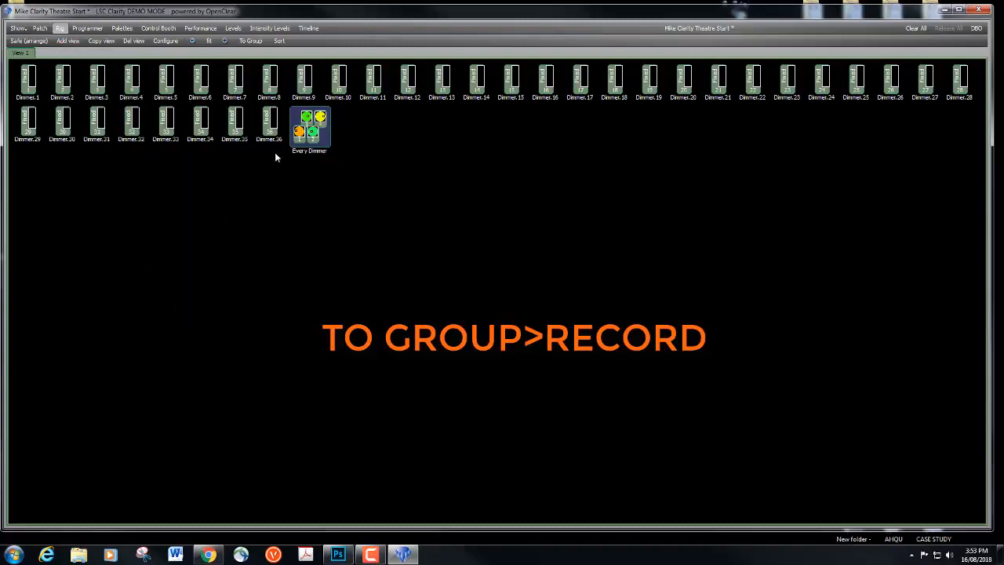
left_click(28, 82)
left_click(66, 85)
left_click(97, 85)
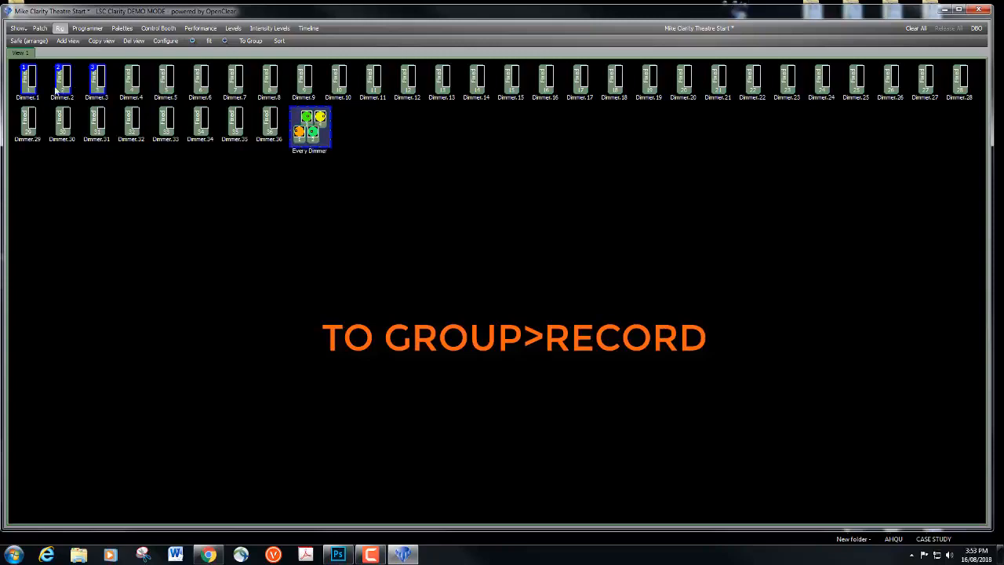
left_click(250, 41)
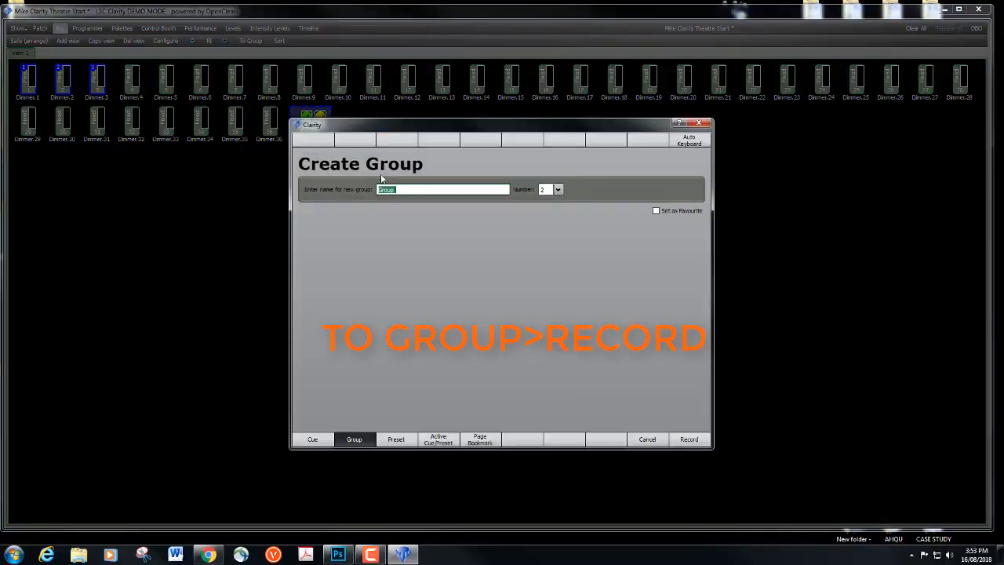
type("SW L")
left_click(694, 443)
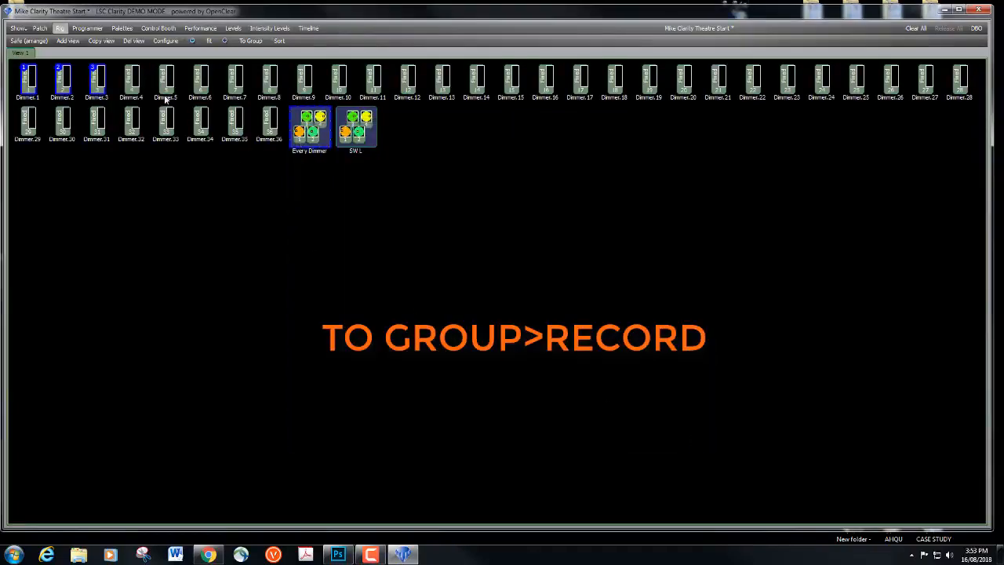
Record Dimmer.4 and Dimmer.5 as a new group named "SW C".
left_click(142, 85)
left_click(167, 82)
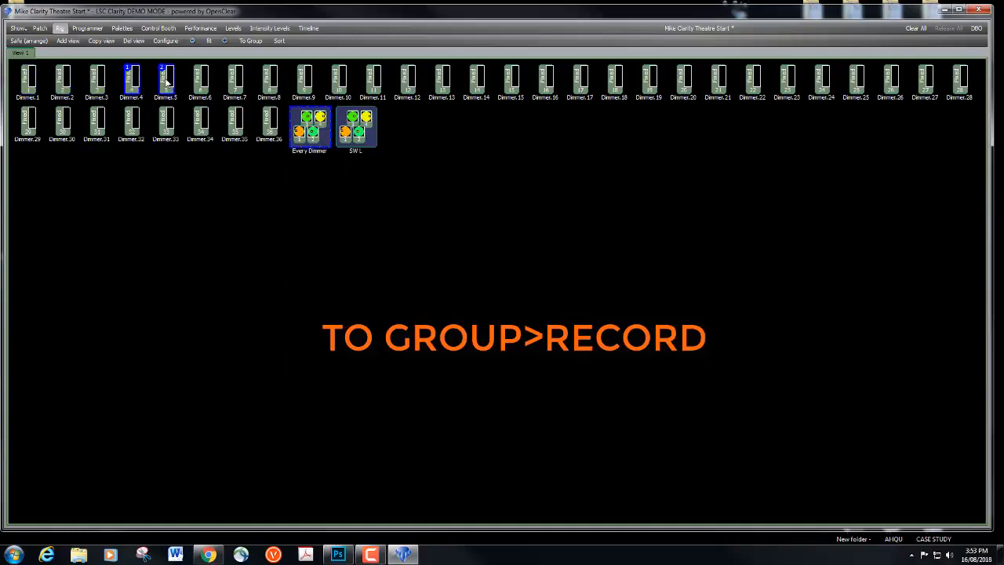
left_click(243, 44)
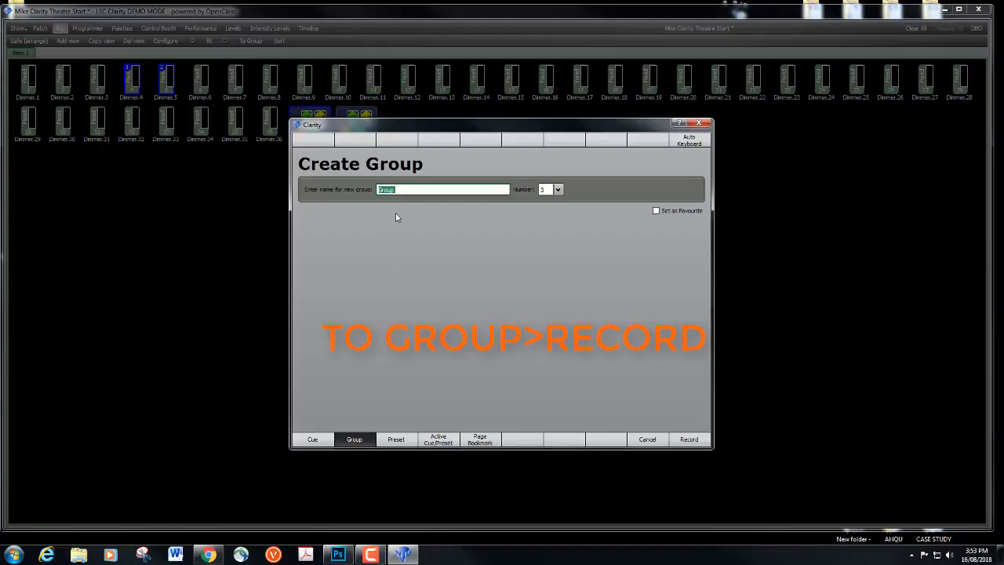
type("SW C")
left_click(684, 442)
Record Dimmer.6, Dimmer.7 and Dimmer.8 as a new group named "SW R" and clear the fixture selection.
left_click(206, 91)
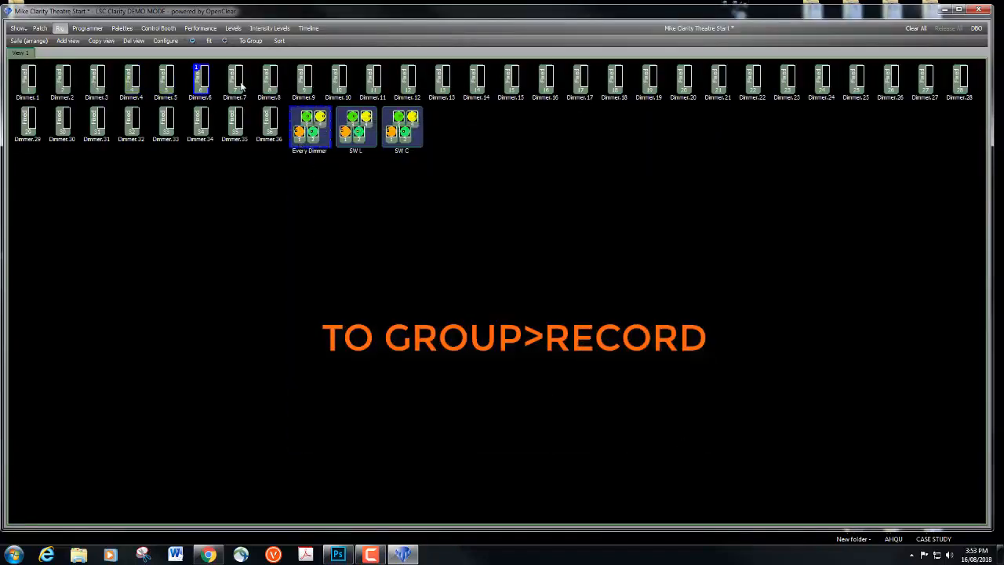
left_click(242, 85, "ctrl")
left_click(269, 80, "ctrl")
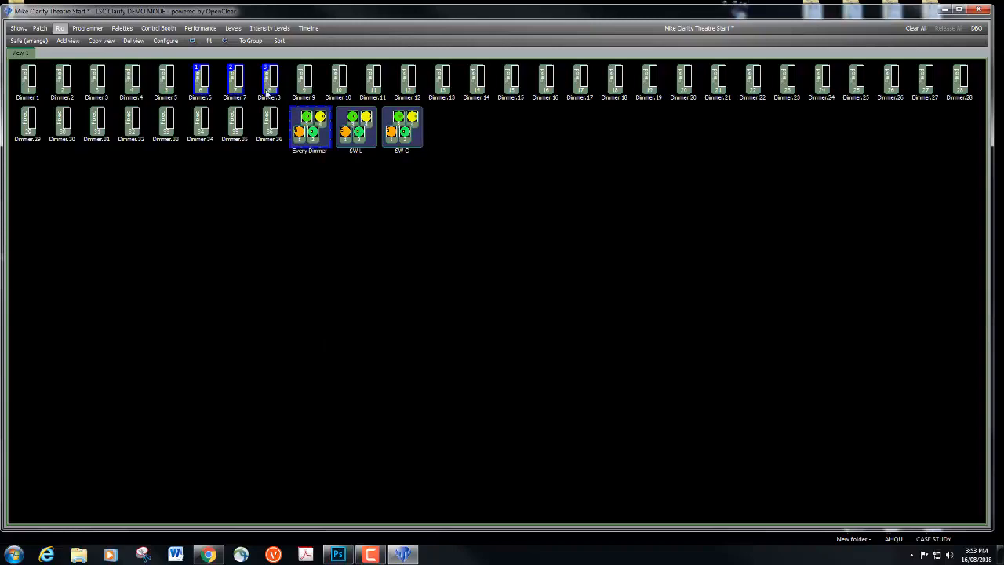
left_click(251, 40)
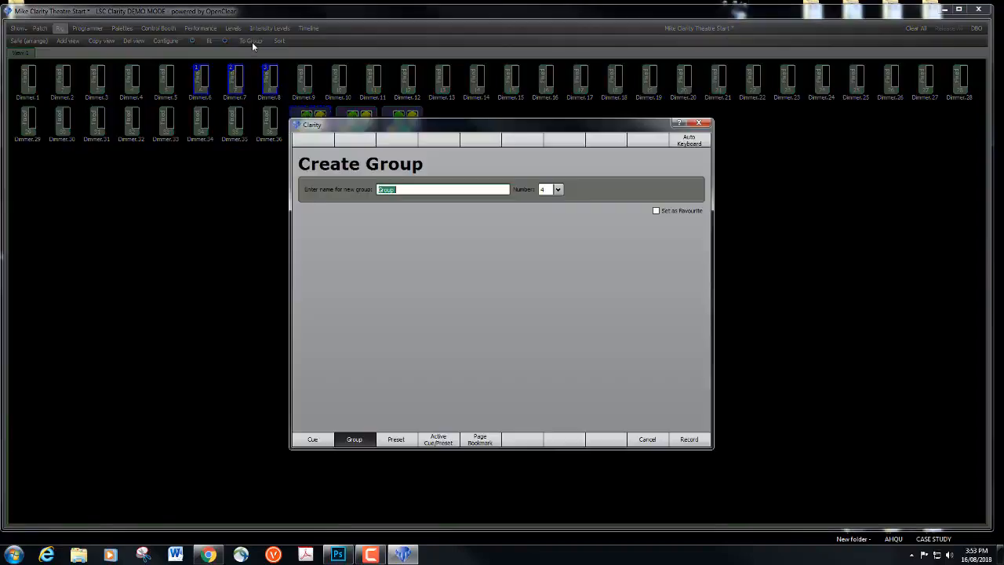
type("SR")
type("W")
type("R")
key("Return")
left_click(563, 272)
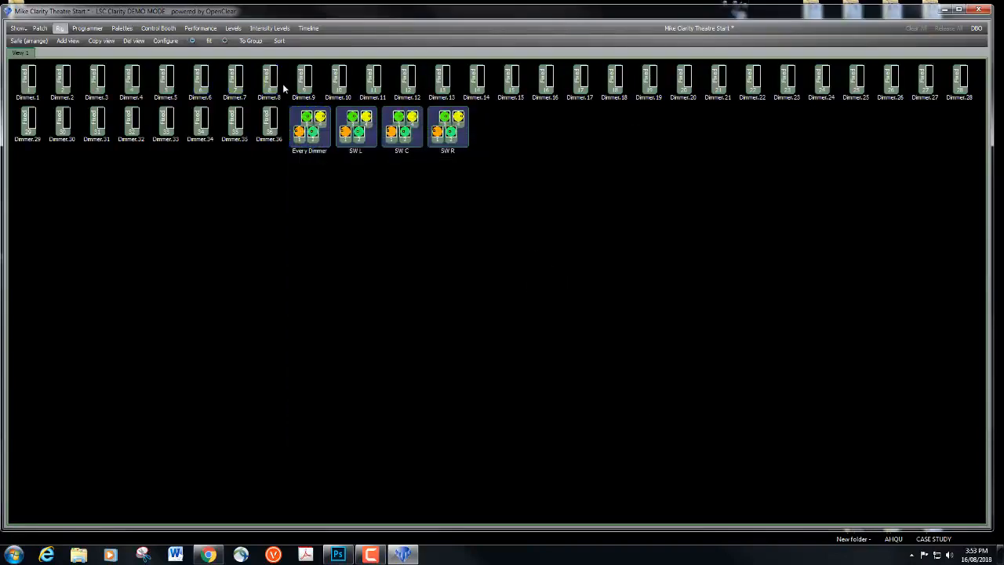
Record Dimmer.9, Dimmer.10 and Dimmer.11 as a new group named "Flood".
left_click(310, 83)
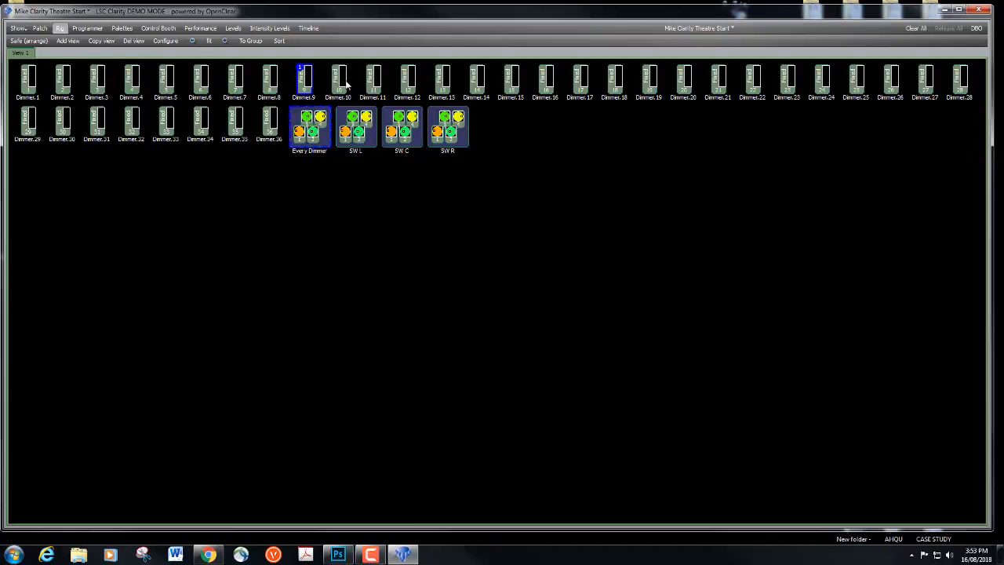
left_click(342, 83)
left_click(376, 83)
left_click(250, 40)
type("F")
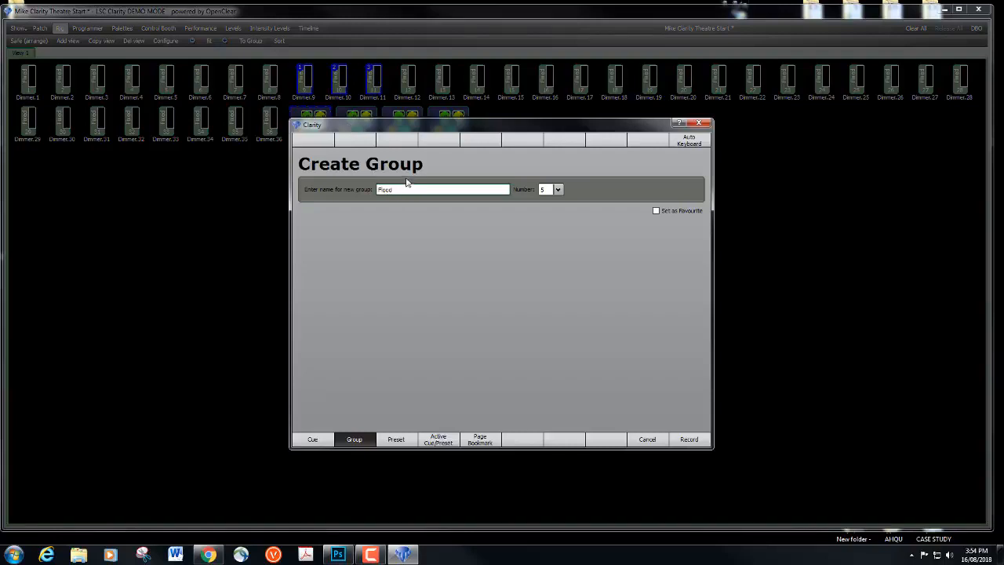
type("lood")
left_click(689, 440)
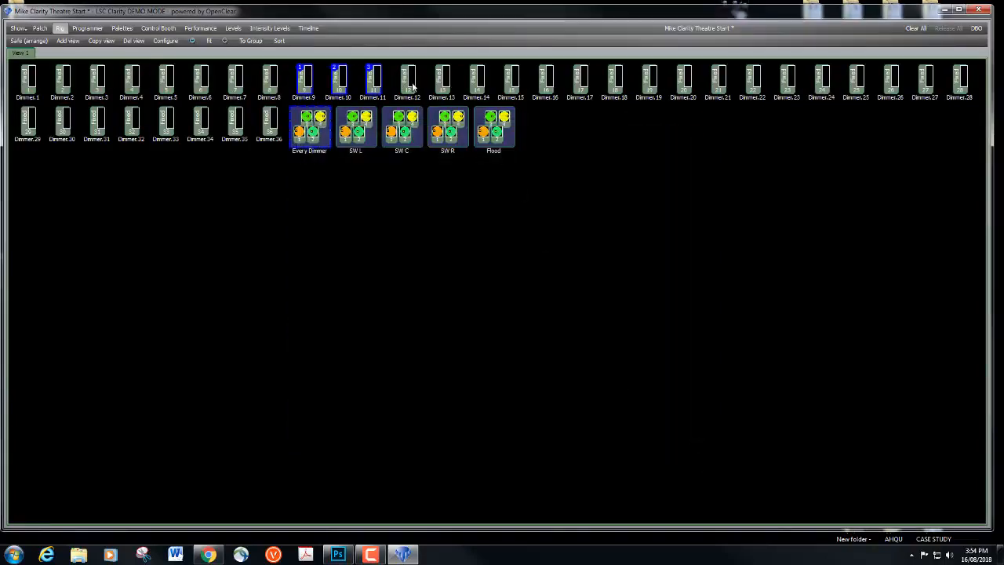
Record Dimmer.12 and Dimmer.13 as a new group named "C Spec".
left_click(407, 82)
left_click(442, 82, "ctrl")
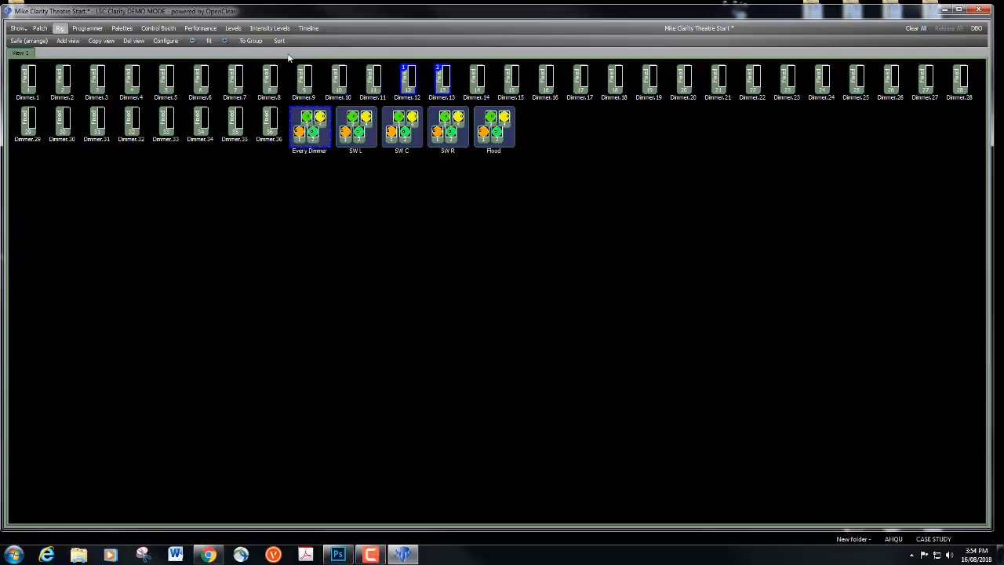
left_click(250, 42)
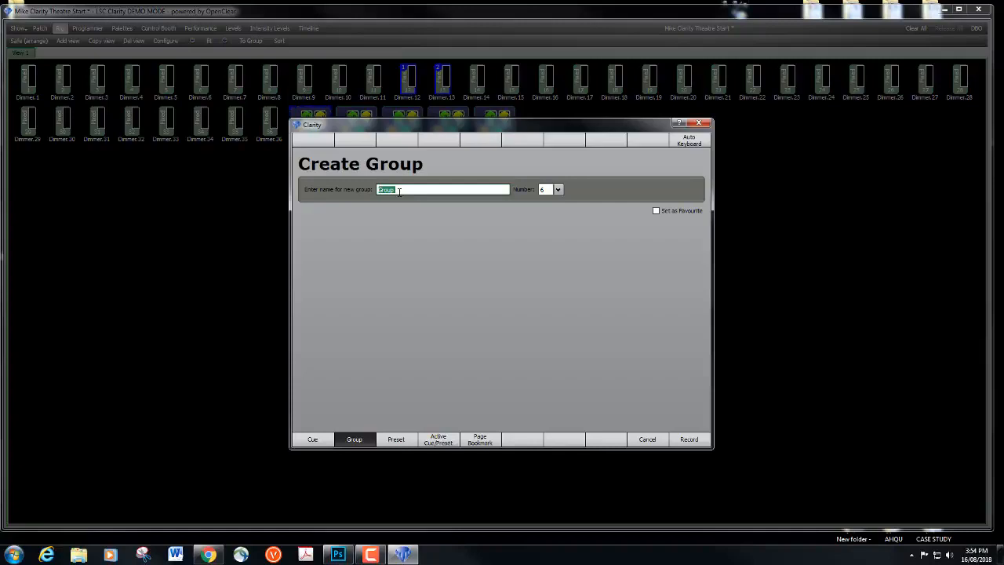
type("C Spec")
left_click(690, 440)
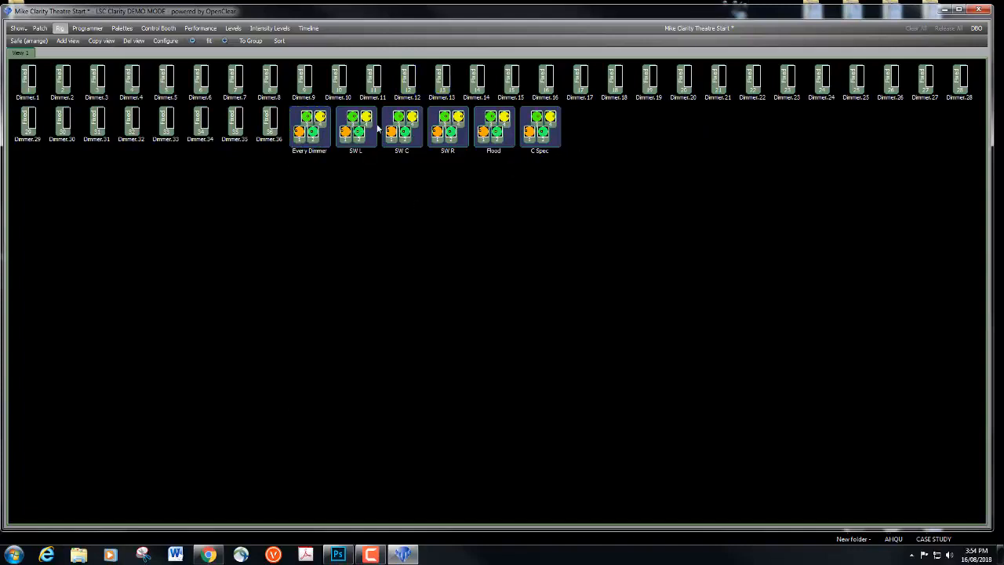
Open the Programmer and list the individual dimmer channels for selection.
left_click(93, 29)
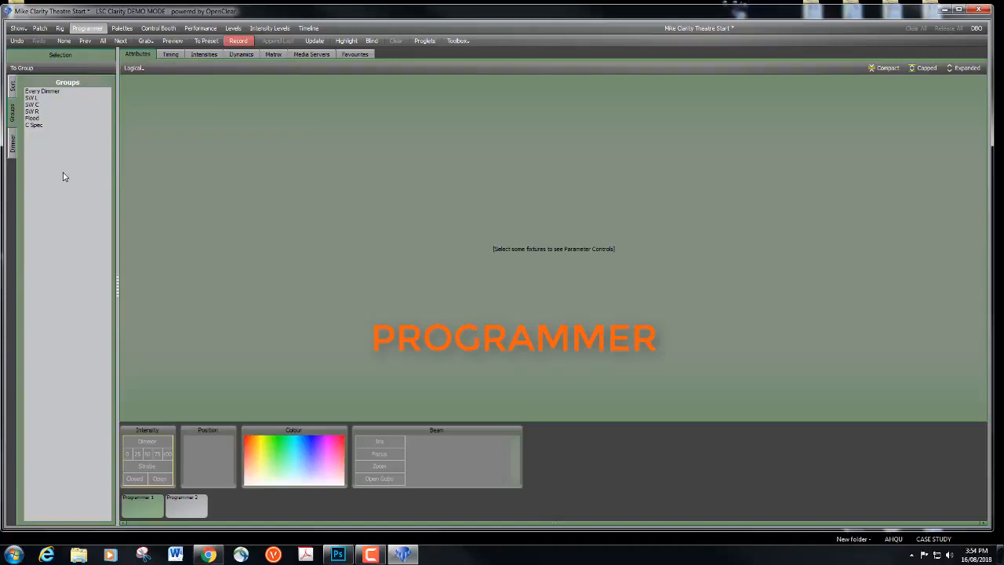
left_click(13, 146)
Select dimmer channels 1 to 5 individually and clear the selection.
left_click(52, 107)
left_click(52, 113)
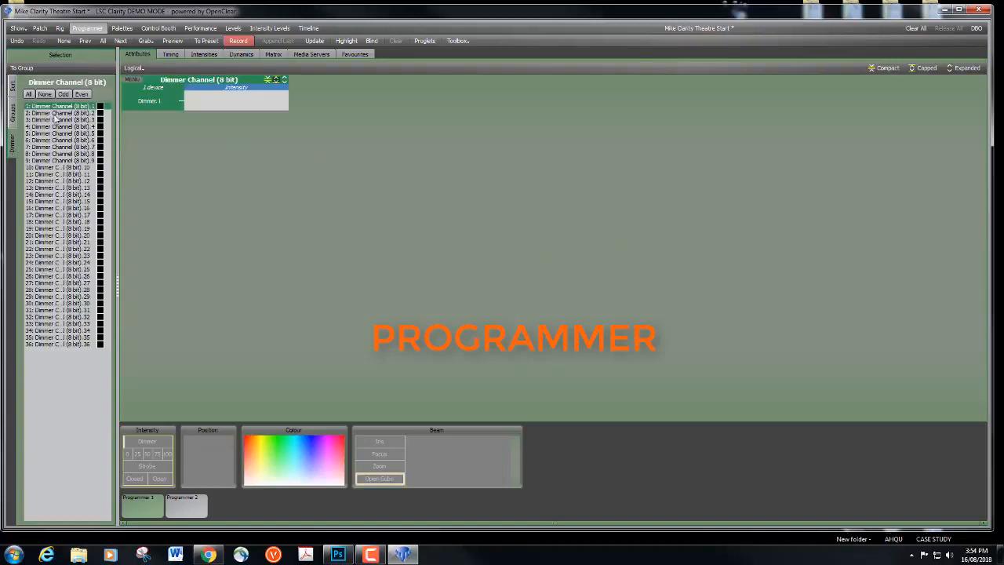
left_click(54, 126)
left_click(57, 133)
left_click(56, 119)
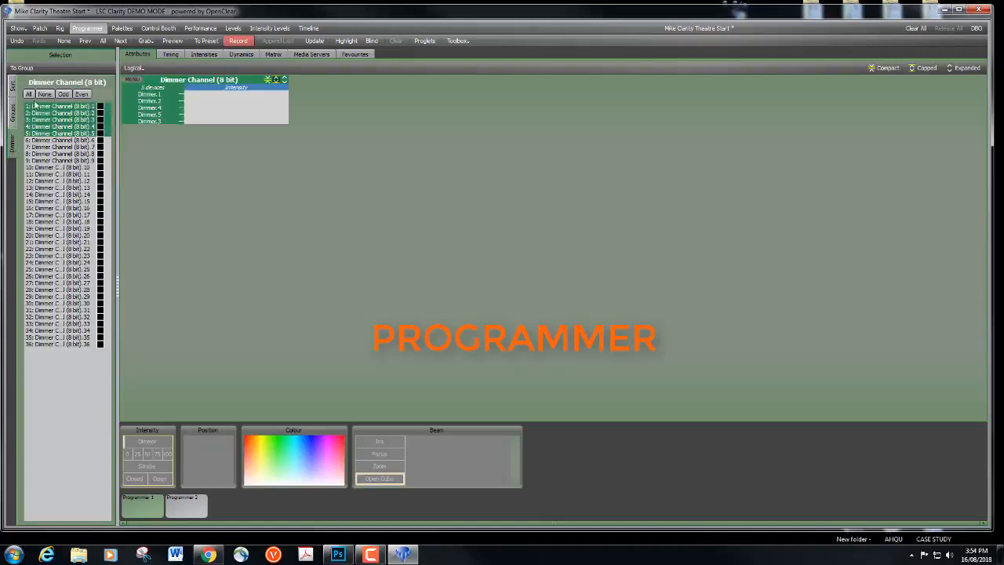
left_click(45, 95)
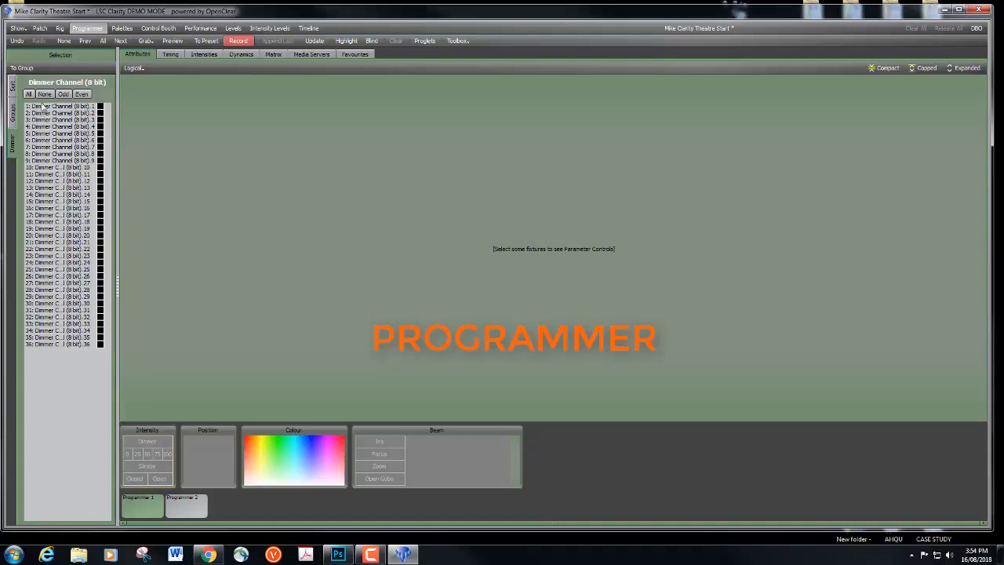
Set the intensity of the groups SW L, SW C and SW R to 100% and check them in the dimmer channel list.
left_click(12, 114)
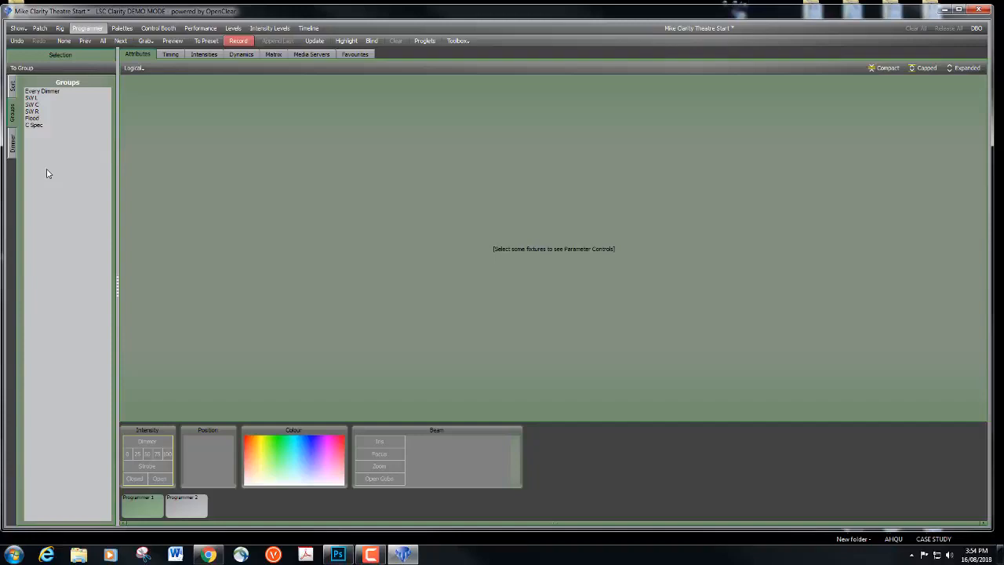
left_click(32, 99)
left_click(33, 105)
left_click(33, 113)
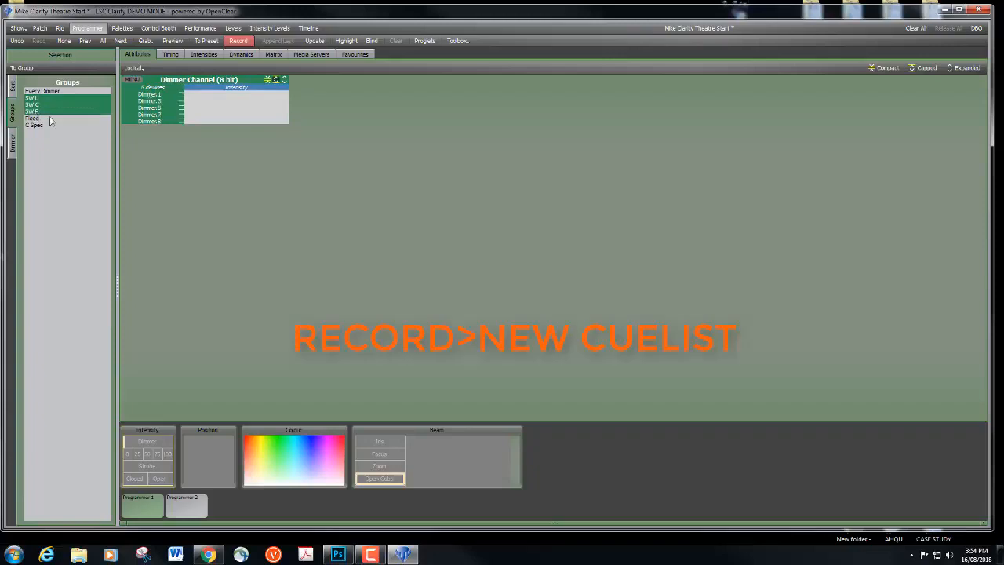
left_click_drag(189, 106, 287, 106)
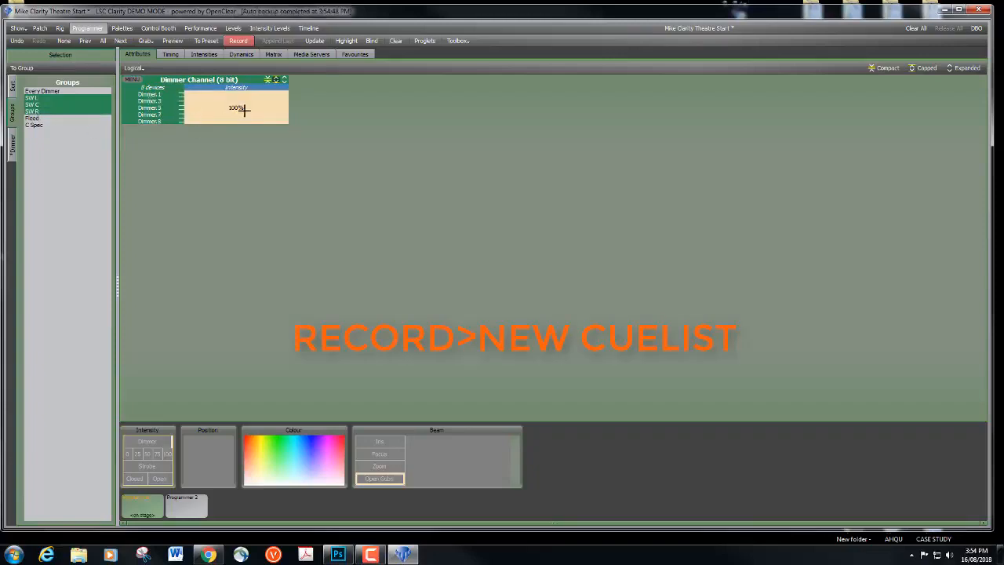
left_click(13, 149)
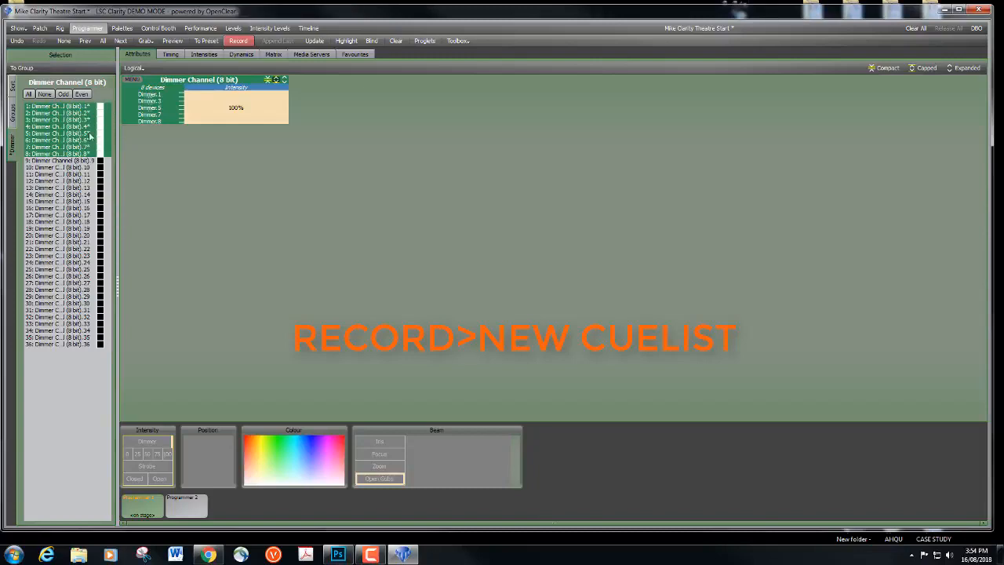
Record the SW L, SW C and SW R groups at 100% as a new cuelist named "SWash" and clear the programmer.
left_click(18, 116)
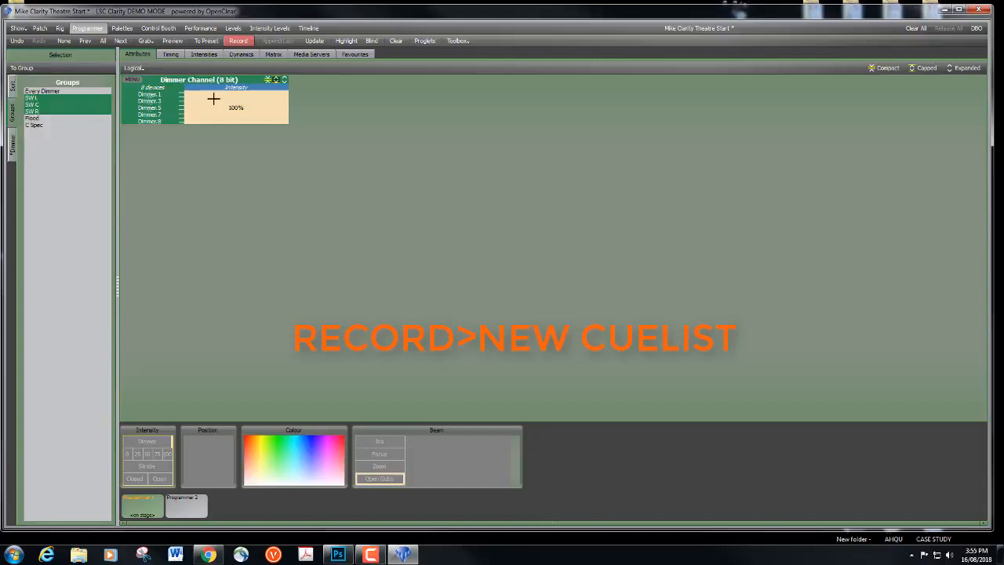
left_click(238, 42)
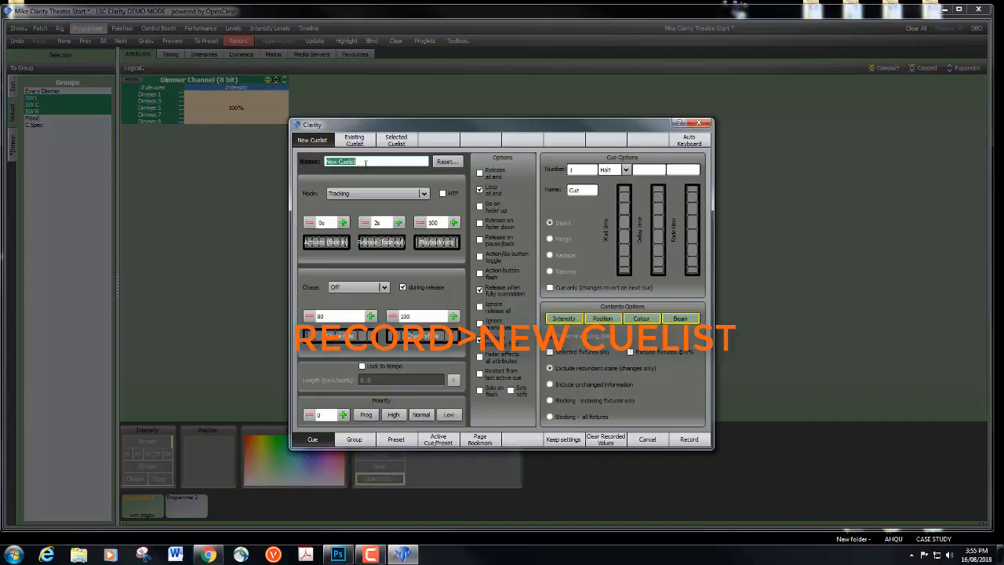
type("SWash")
left_click(689, 440)
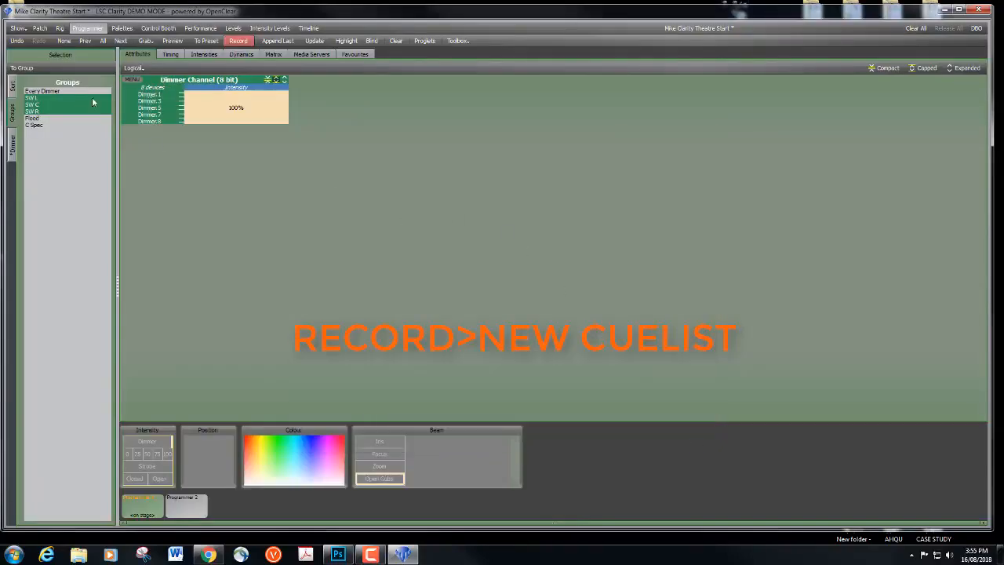
left_click(396, 41)
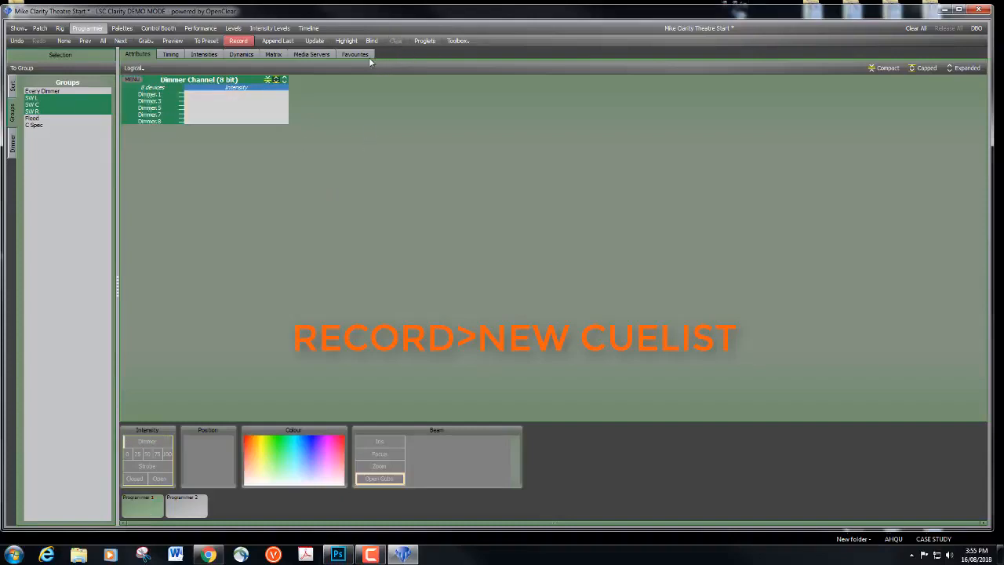
Raise the Flood group's intensity to 100%, lower it back to 0% and deselect the group.
left_click(84, 156)
left_click(35, 118)
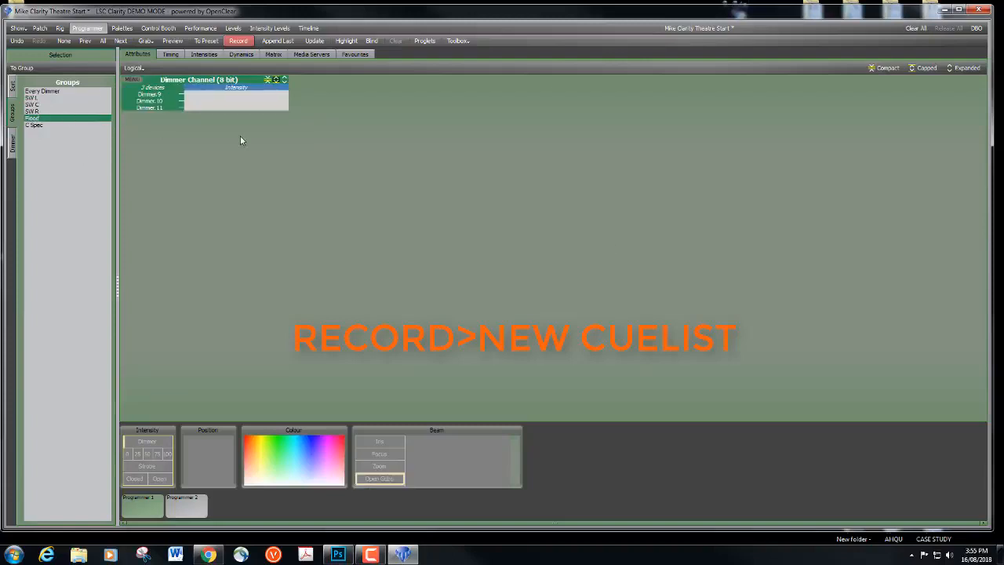
left_click(198, 99)
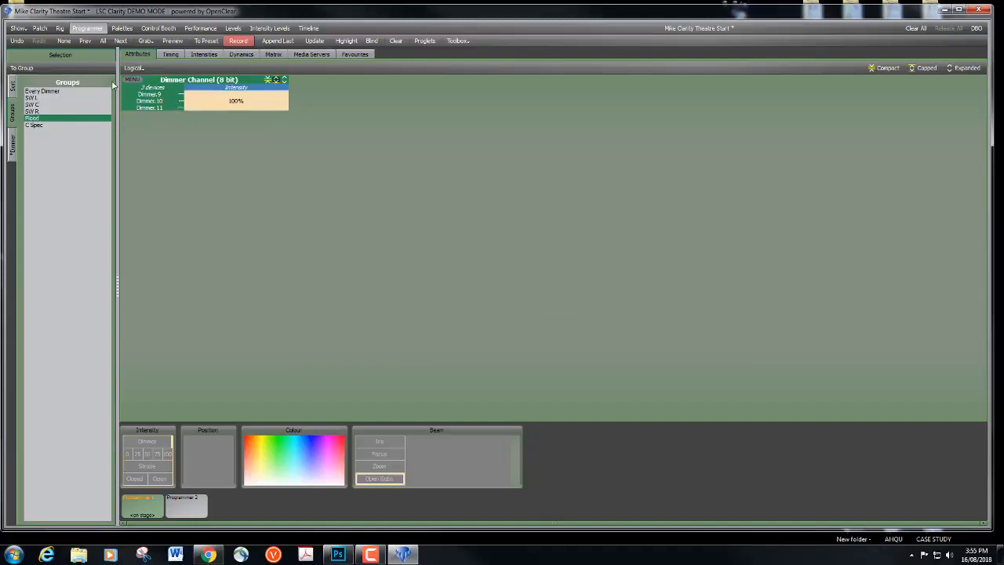
left_click_drag(262, 95, 167, 102)
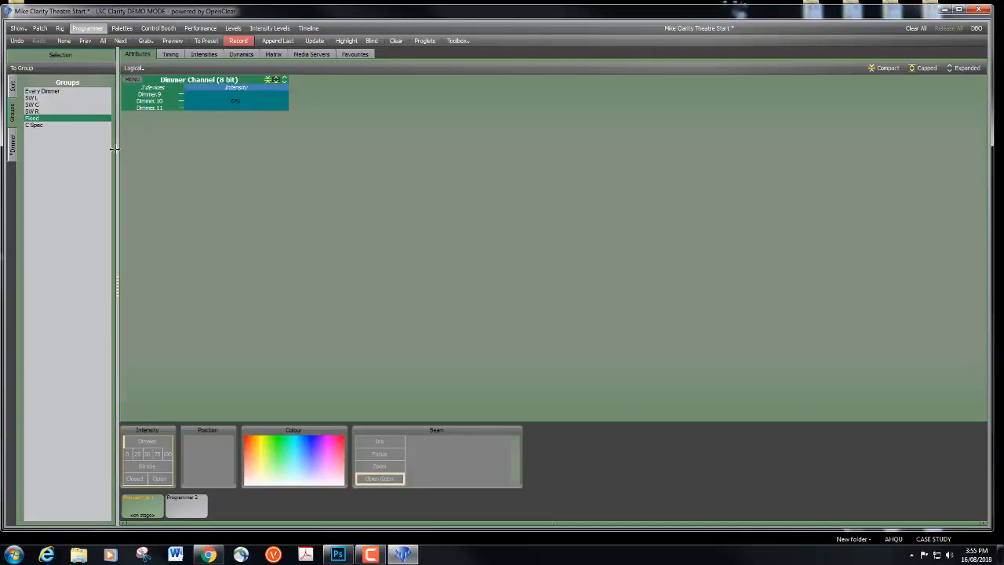
left_click(92, 160)
Select dimmer channels 9 to 11 individually and set their intensity to 100%.
left_click(13, 146)
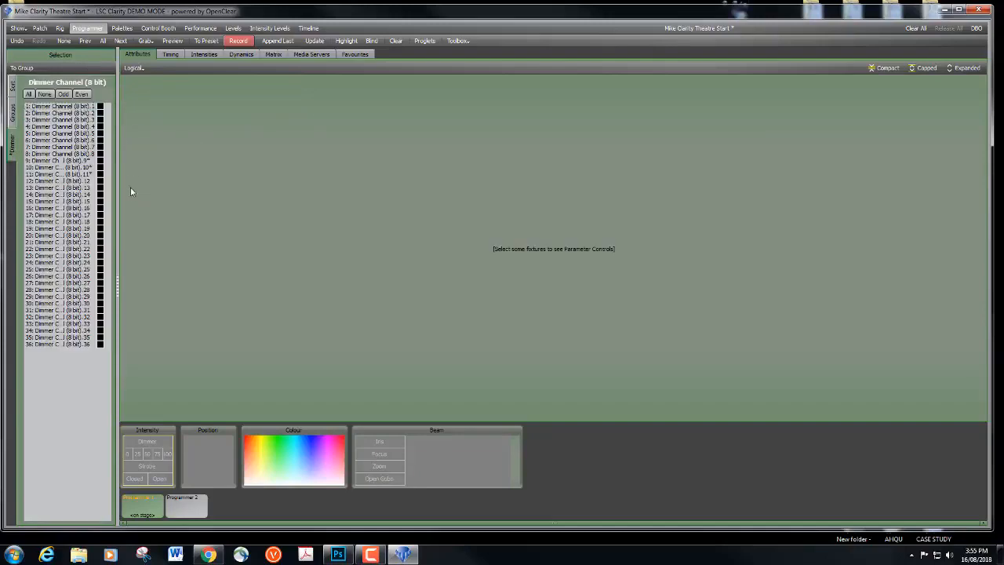
left_click_drag(84, 160, 82, 174)
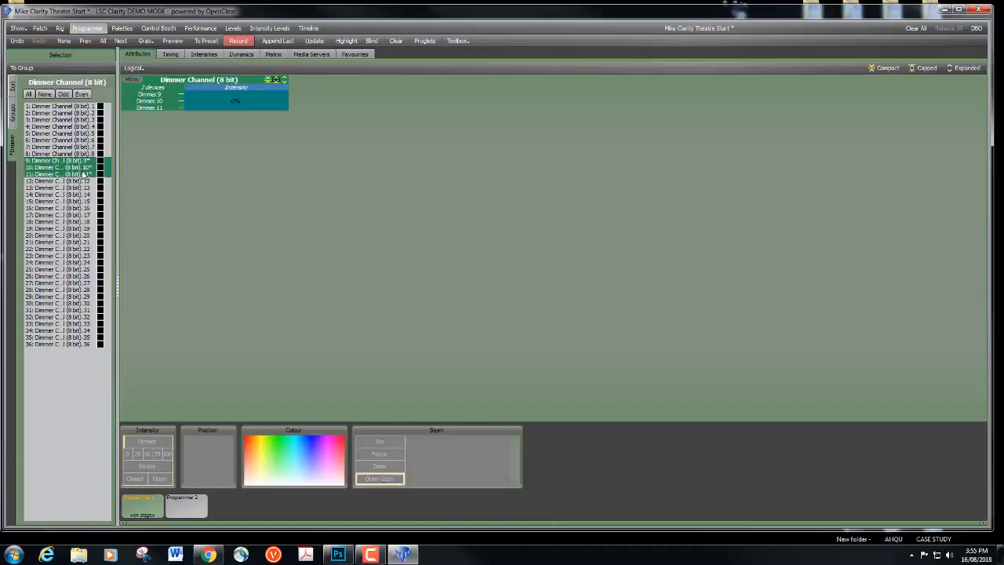
double_click(188, 96)
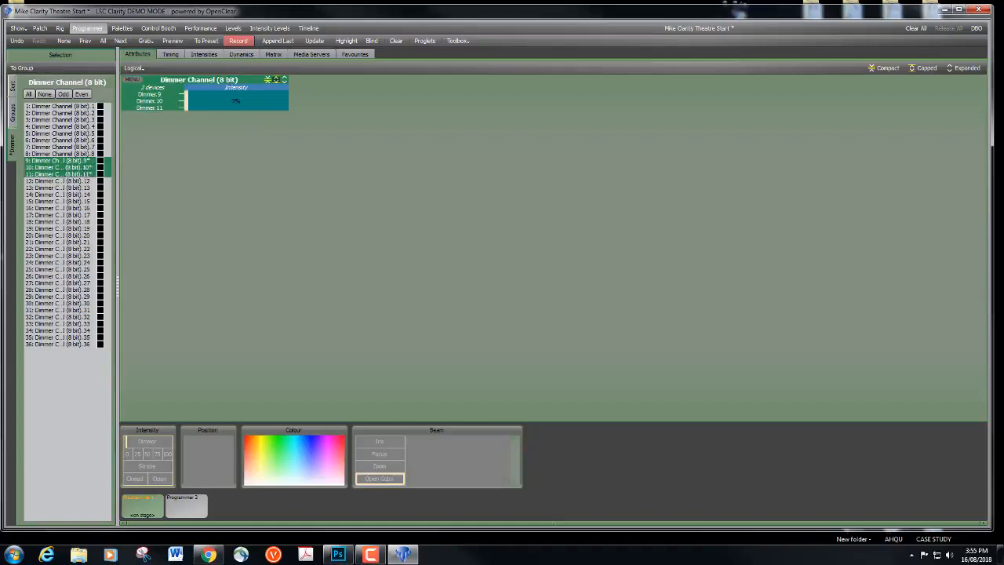
Record the programmed levels as a new cuelist named "Flood" and clear the programmer.
left_click(240, 42)
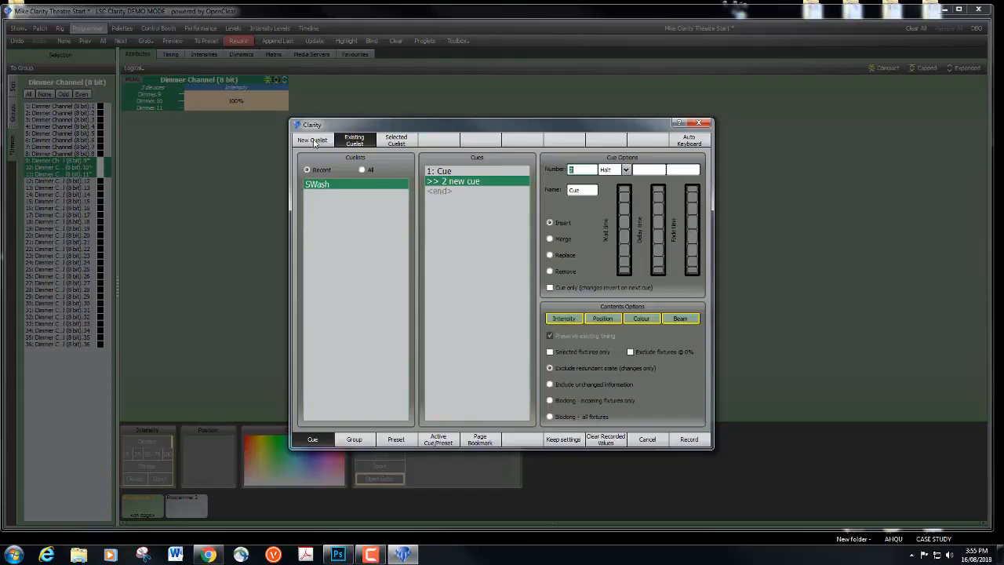
left_click(313, 142)
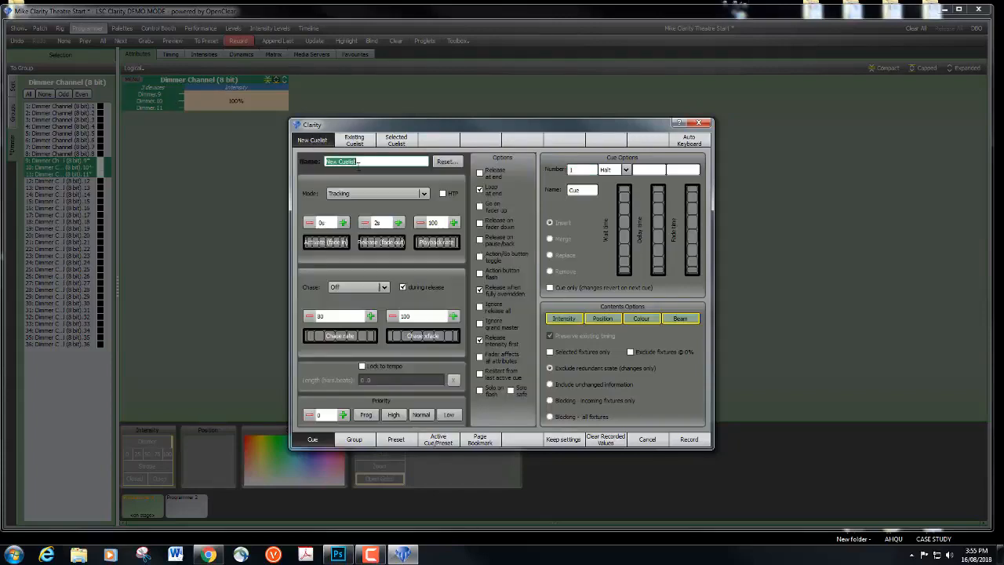
type("Flood")
left_click(689, 440)
left_click(397, 42)
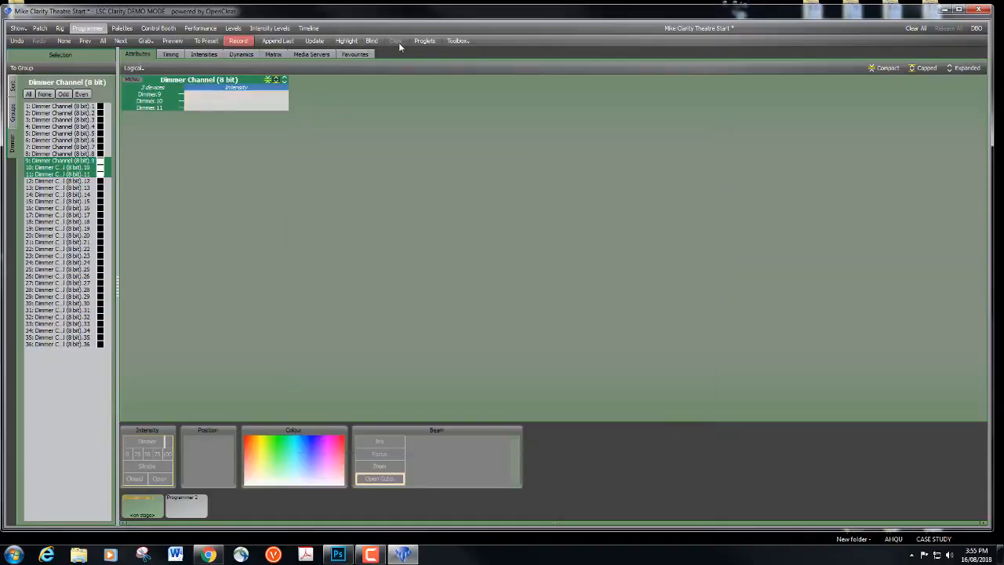
left_click(77, 181)
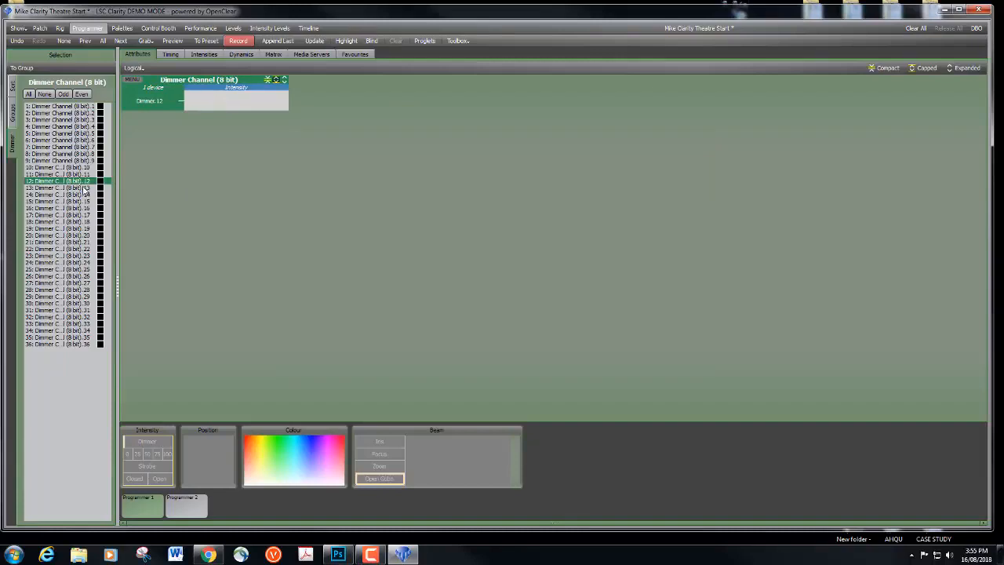
left_click(78, 187, "shift")
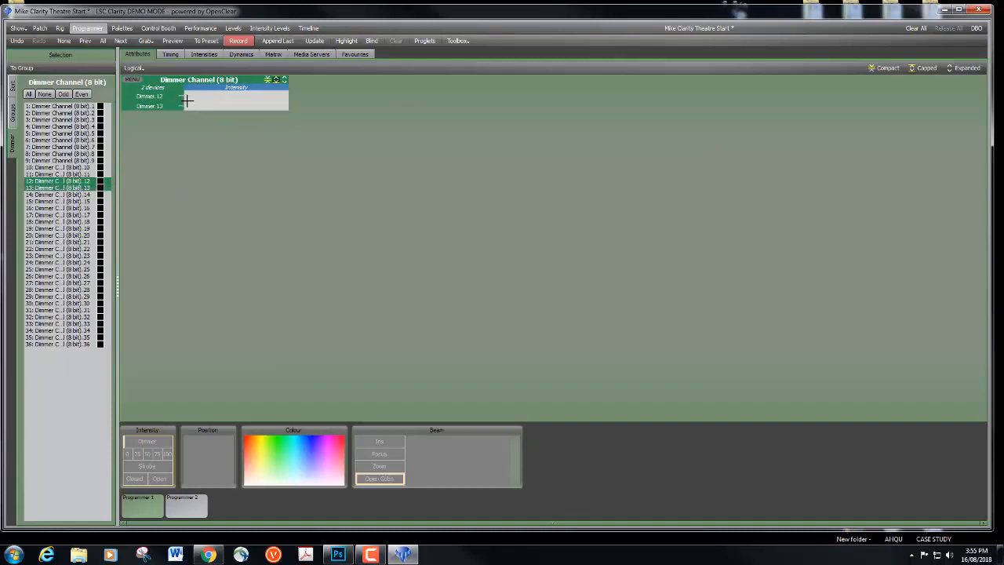
left_click(45, 93)
Select the C Spec group and set its intensity to 100%.
left_click(13, 118)
left_click(31, 126)
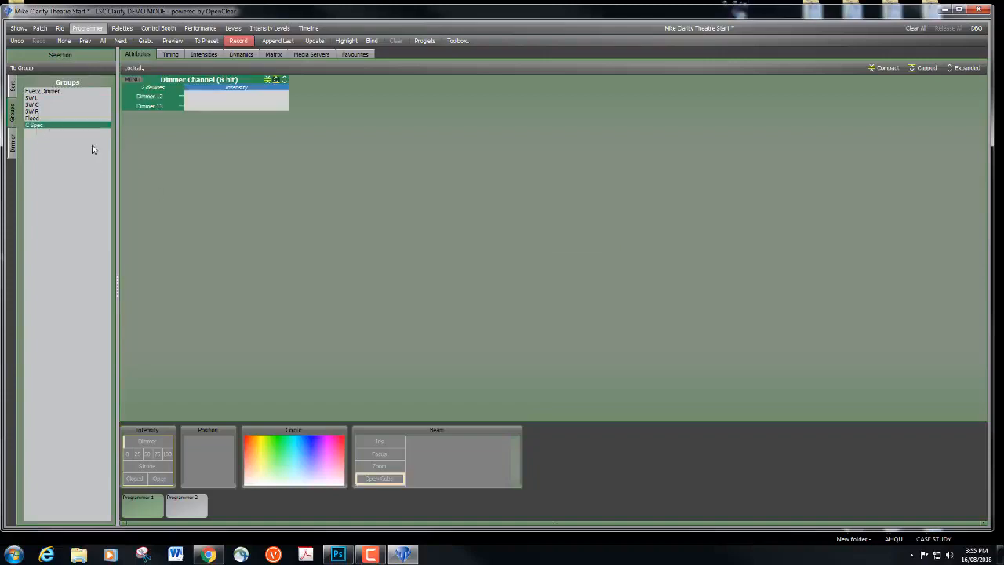
left_click(200, 101)
Record the C Spec levels as a new cuelist named "C Spec", clear the programmer and deselect the group.
left_click(238, 41)
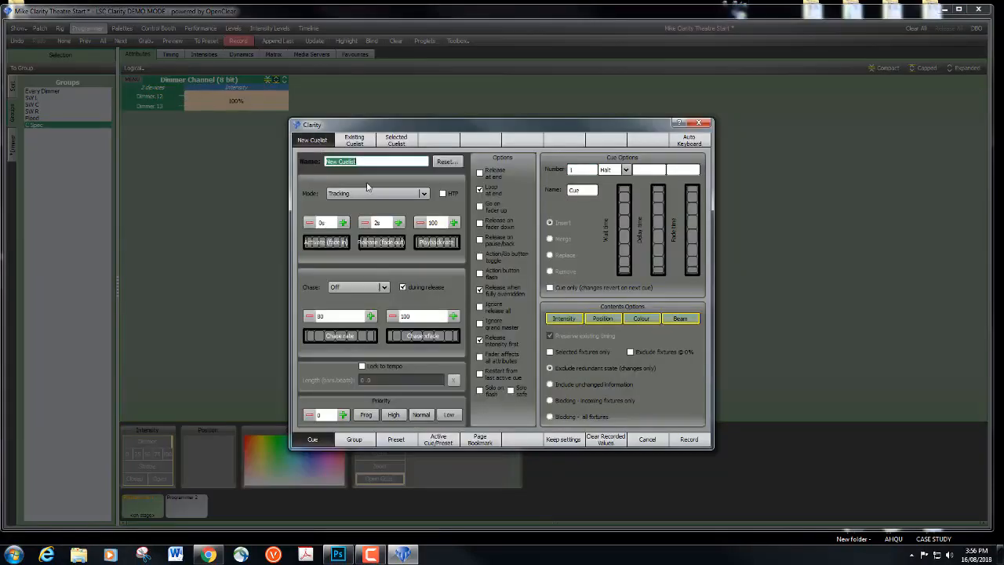
type("C Spec")
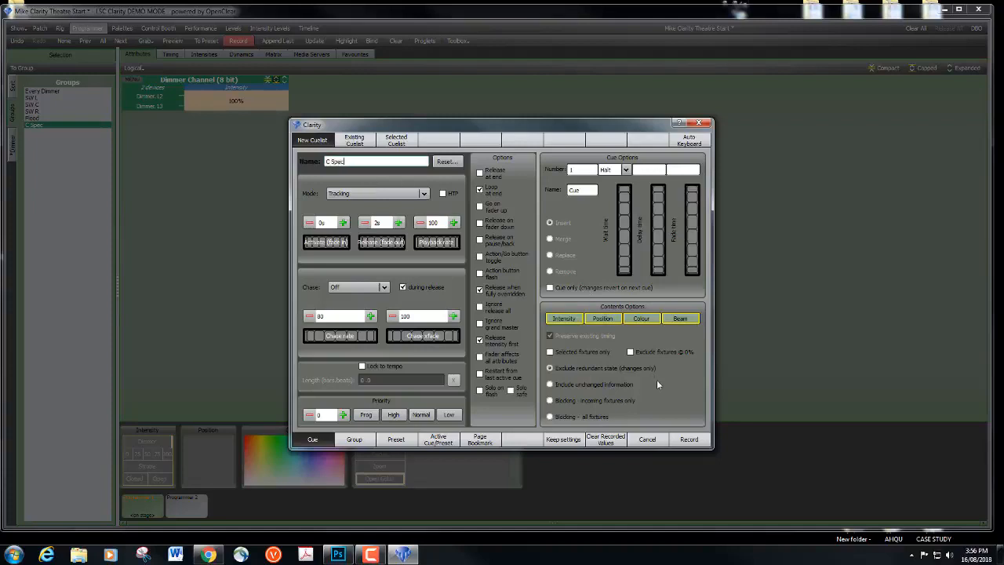
left_click(690, 441)
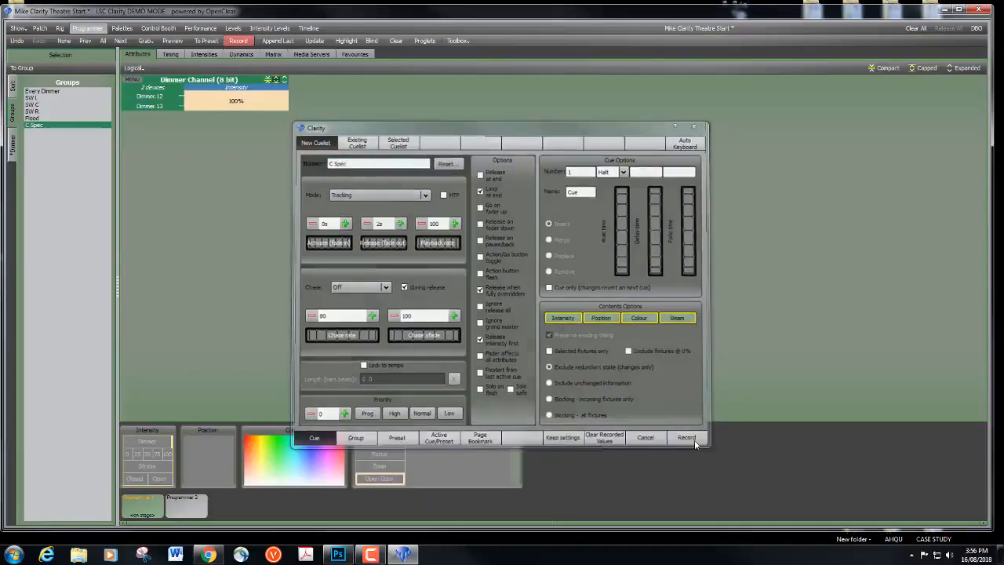
left_click(394, 42)
left_click(59, 178)
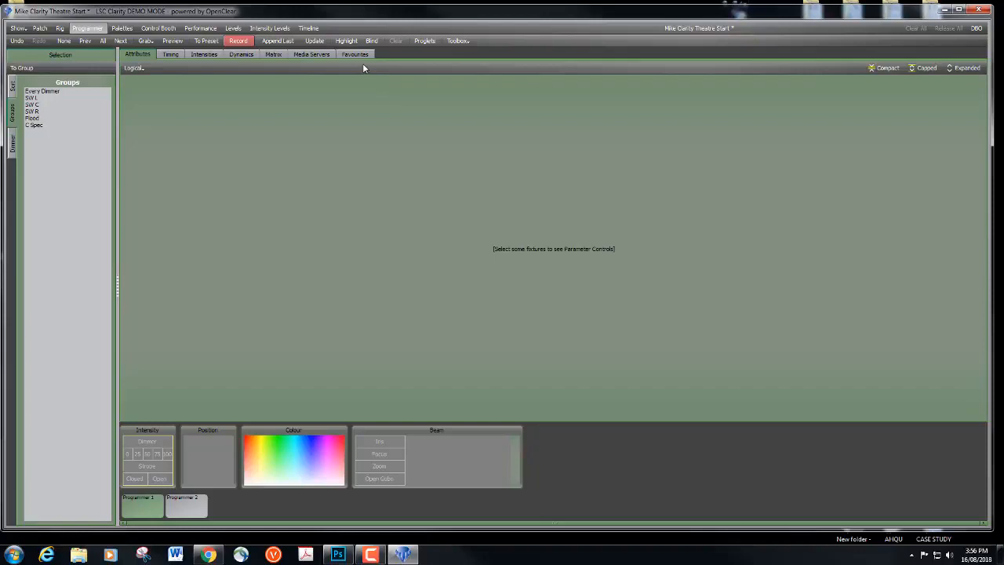
Record the SW C group at 100% as cue 0.5 named "SW C" in the existing SWash cuelist and clear the programmer.
left_click(38, 105)
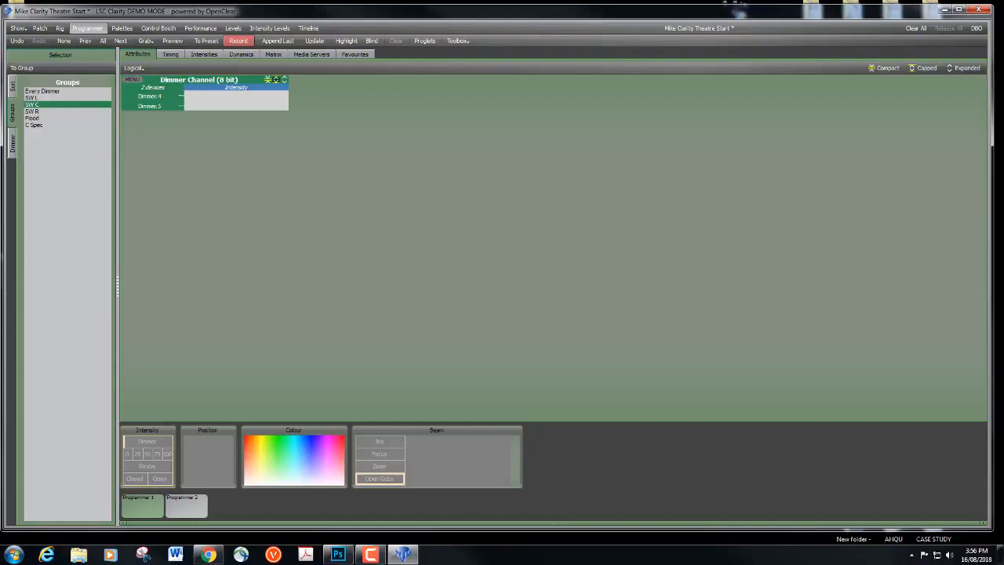
left_click(186, 100)
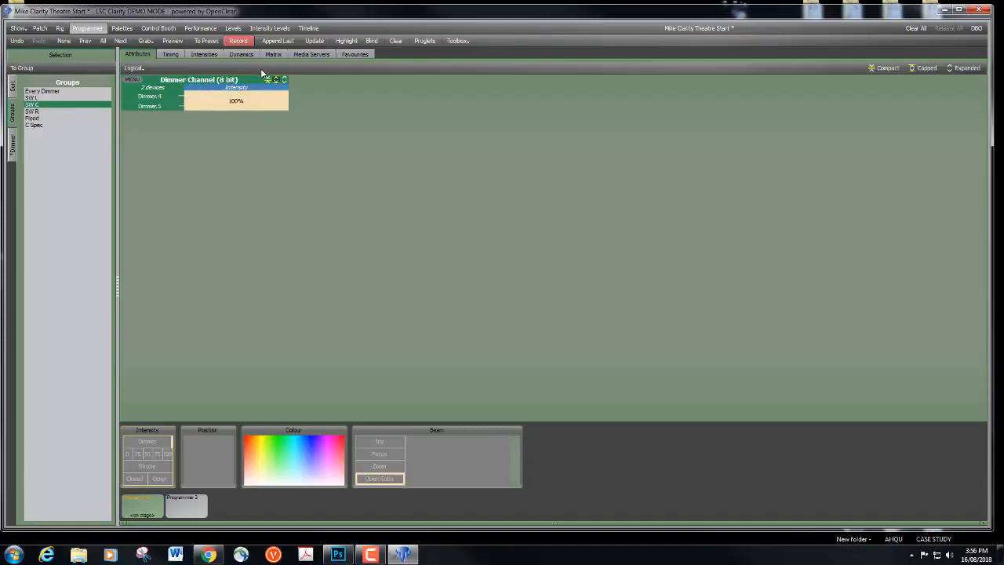
left_click(238, 41)
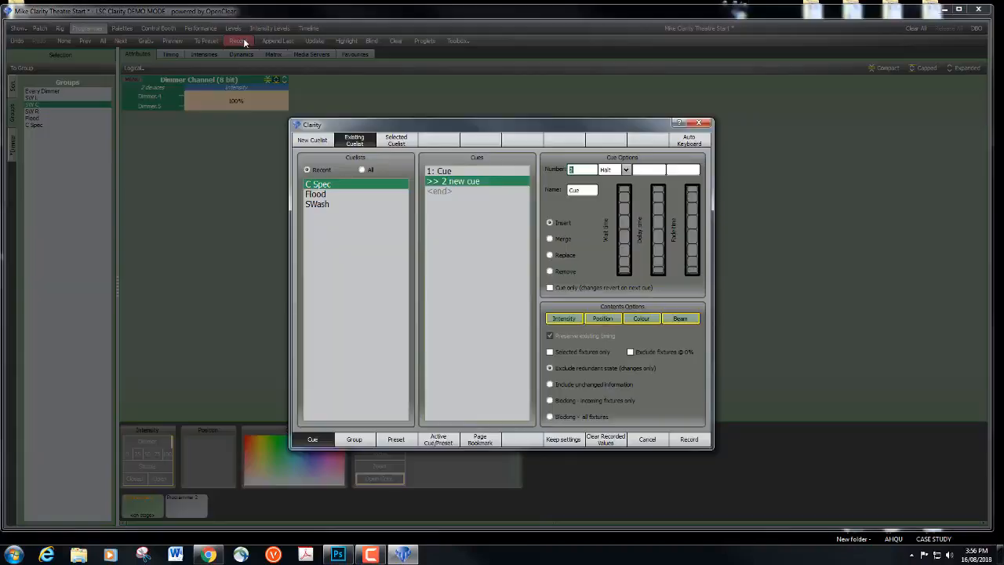
left_click(328, 205)
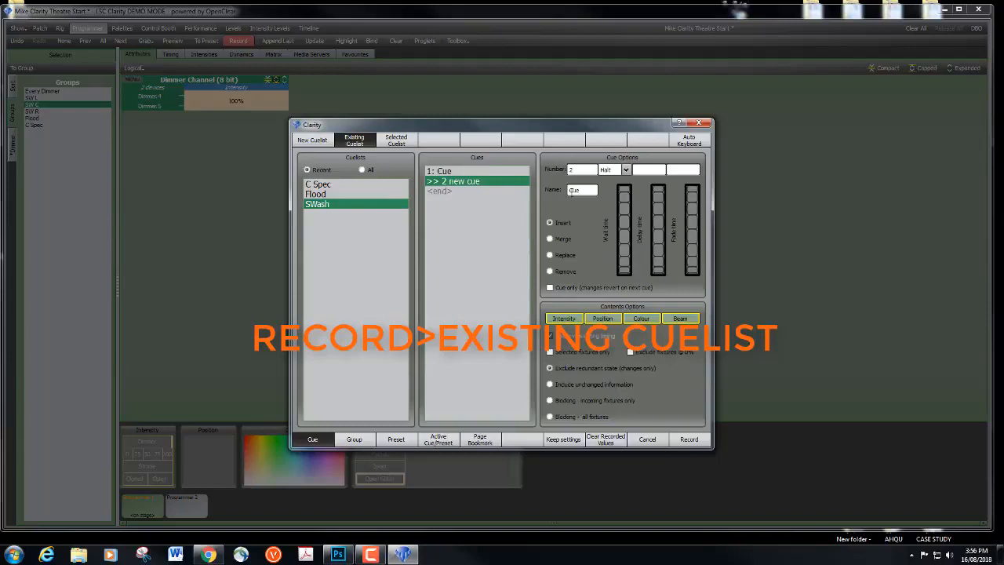
double_click(572, 193)
left_click(462, 175)
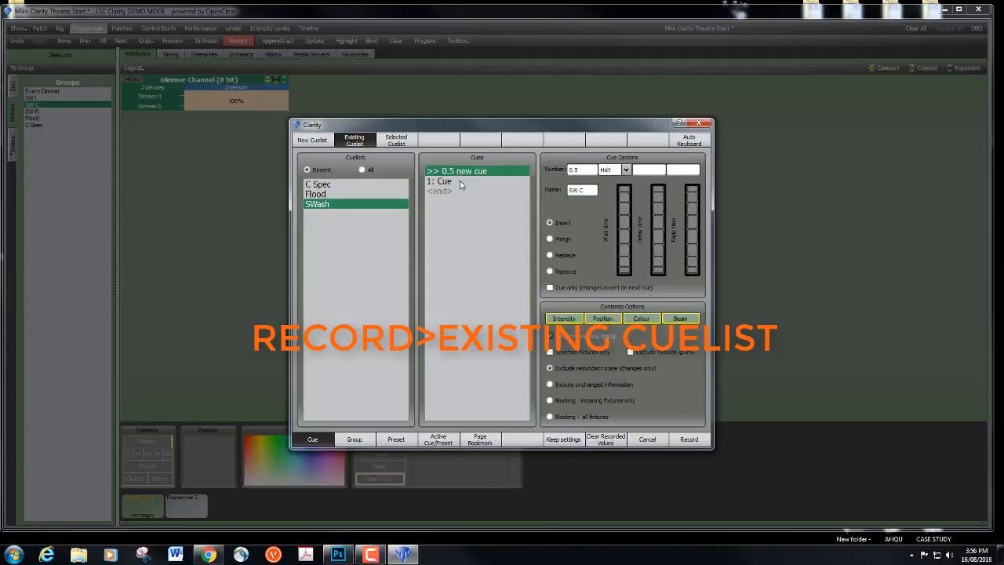
left_click(684, 439)
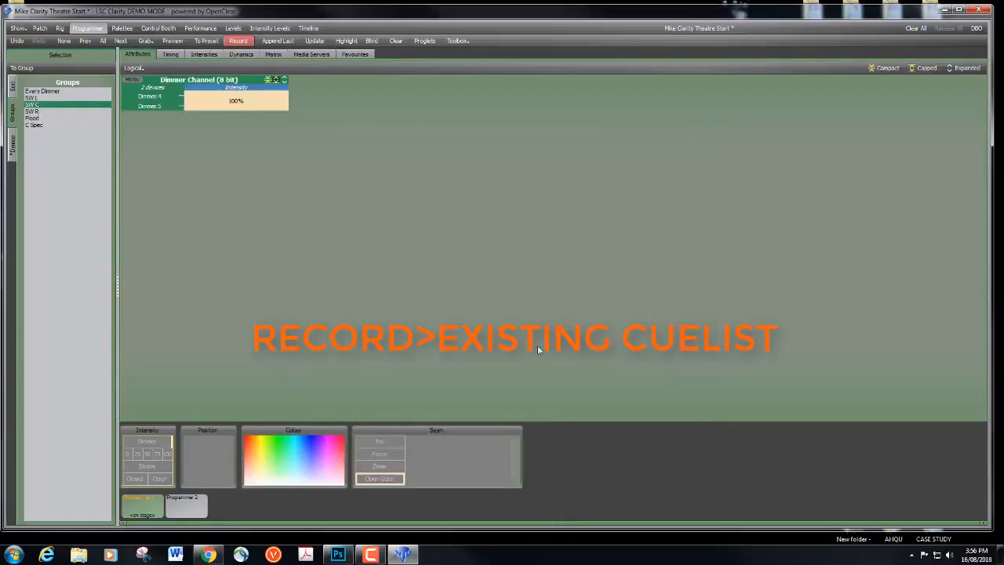
left_click(396, 41)
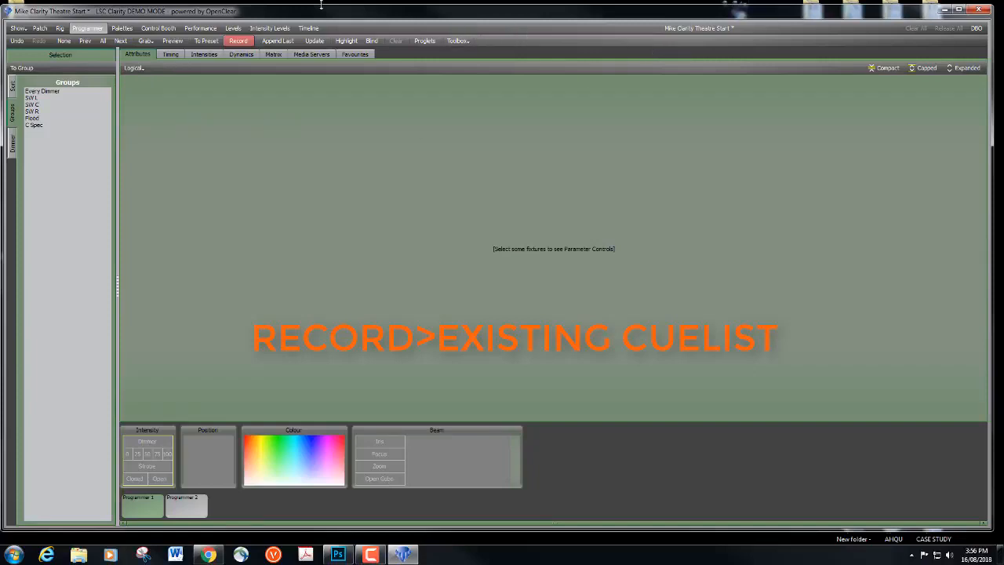
Add a virtual Clarity VX20 wing in the Control Booth, move it away from the cuelist names and deselect the SWash cuelist.
left_click(122, 29)
left_click(158, 28)
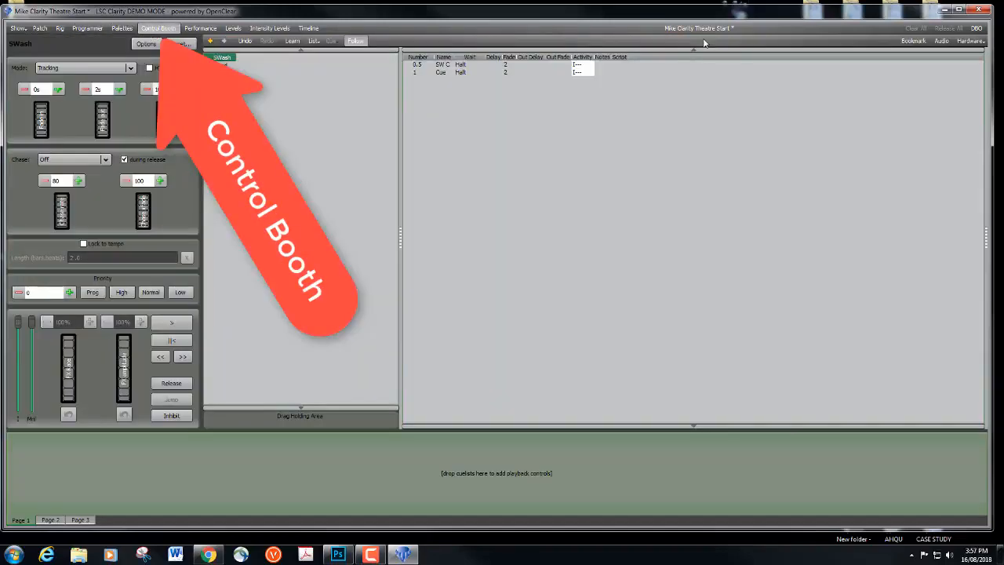
left_click(971, 42)
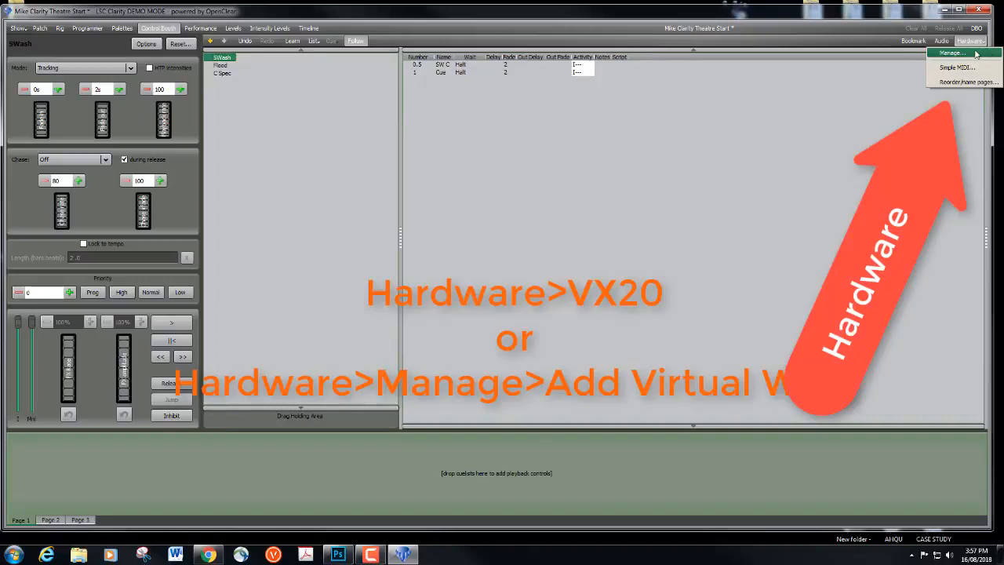
left_click(976, 53)
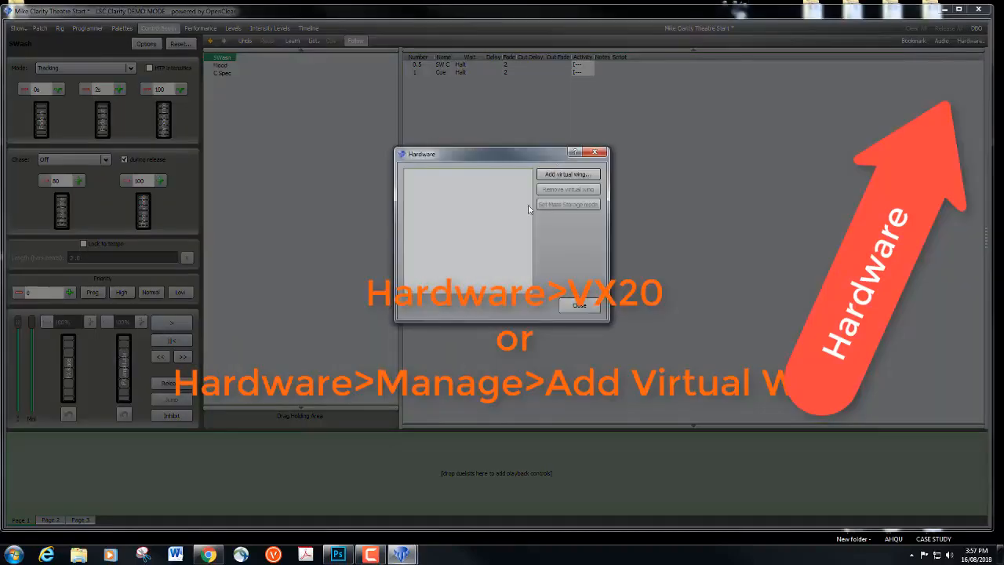
left_click(570, 175)
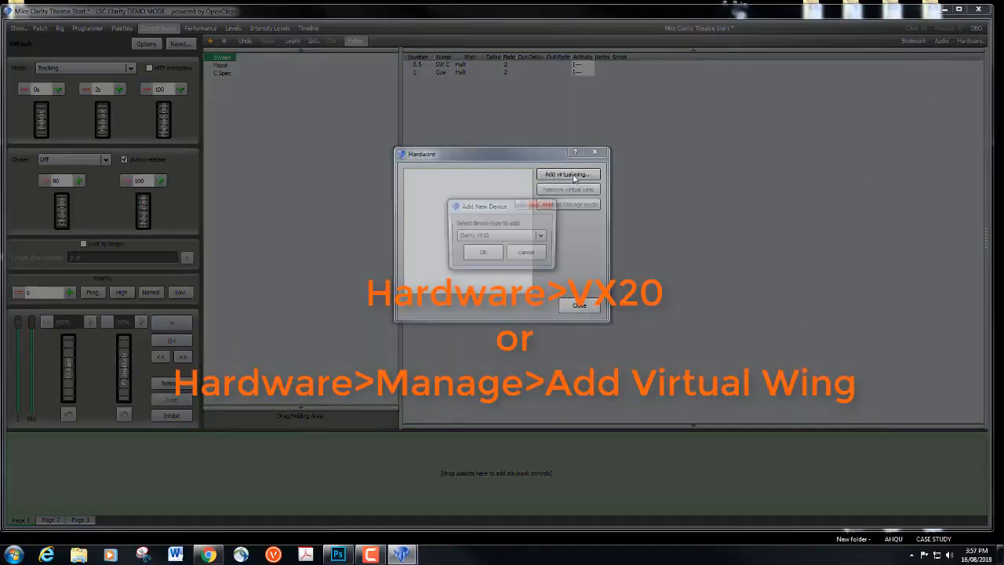
left_click(542, 237)
left_click(480, 268)
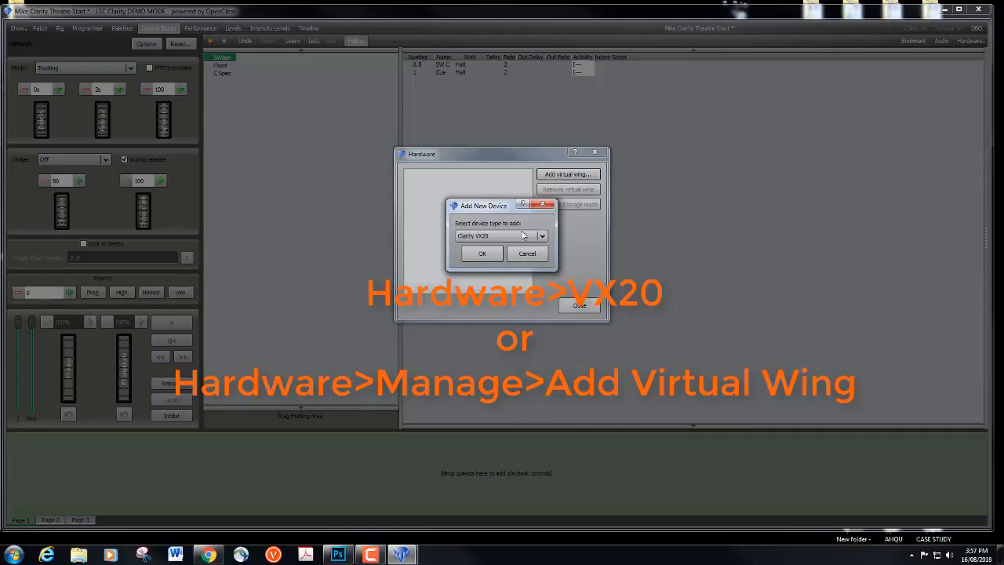
left_click(478, 253)
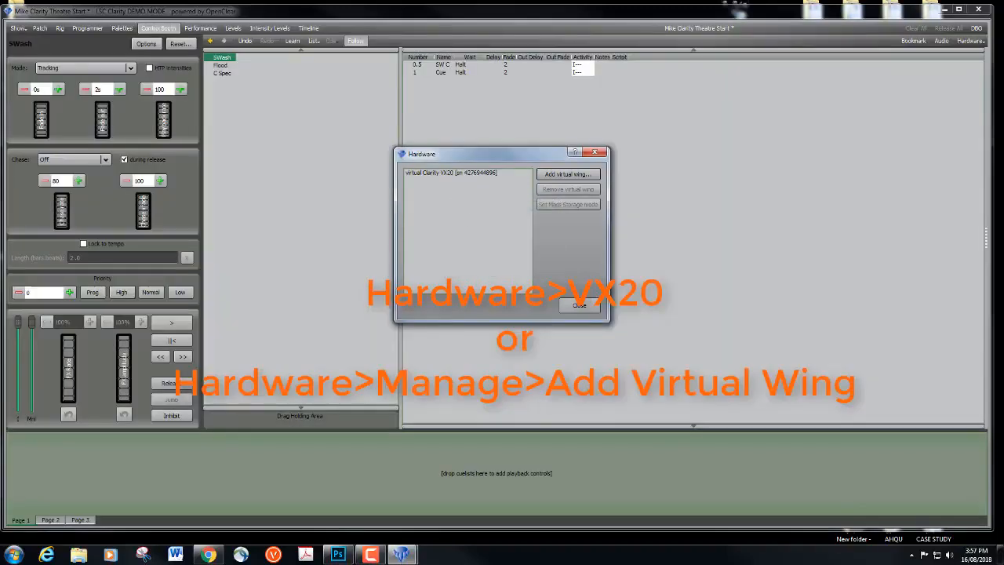
left_click(576, 307)
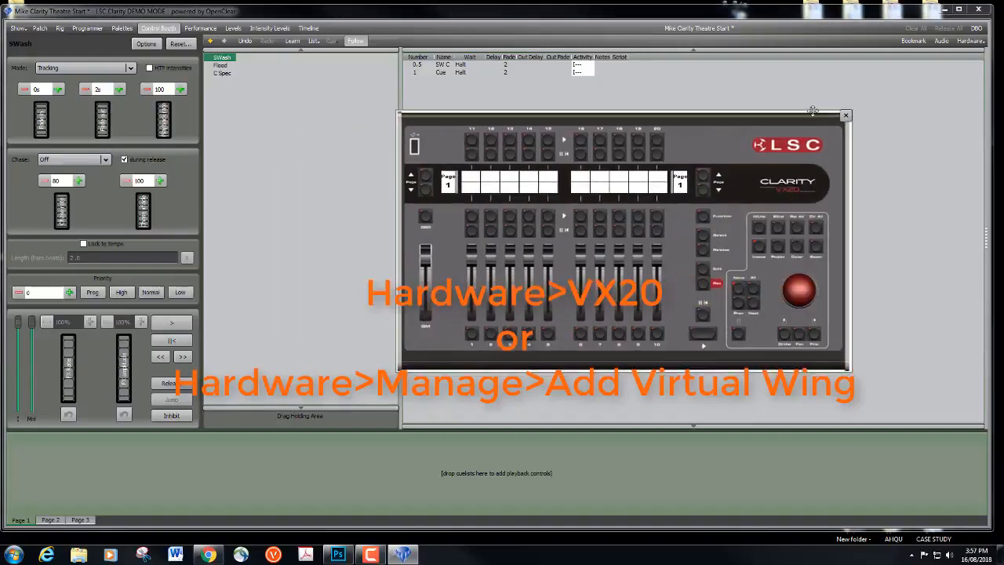
left_click_drag(805, 110, 857, 143)
left_click(262, 97)
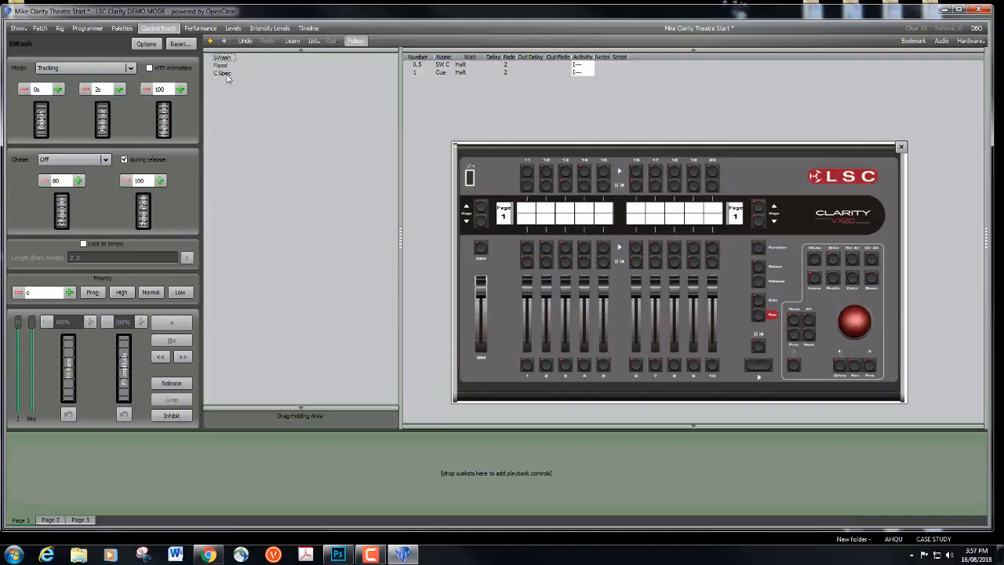
Assign the SWash, Flood and C Spec cuelists to playbacks 1, 2 and 3 of the virtual VX20 wing.
left_click_drag(222, 58, 535, 227)
left_click_drag(221, 67, 546, 226)
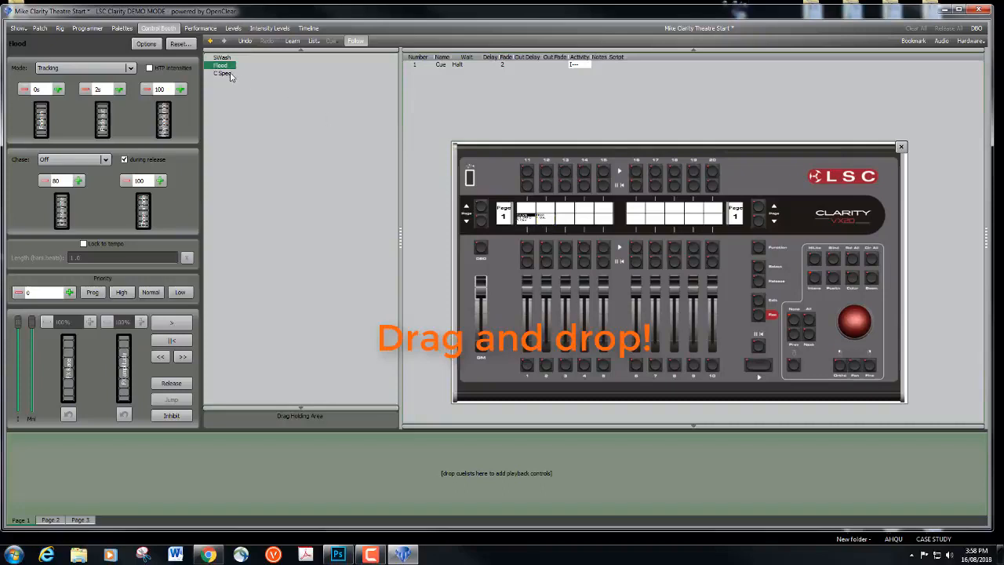
left_click_drag(222, 73, 562, 225)
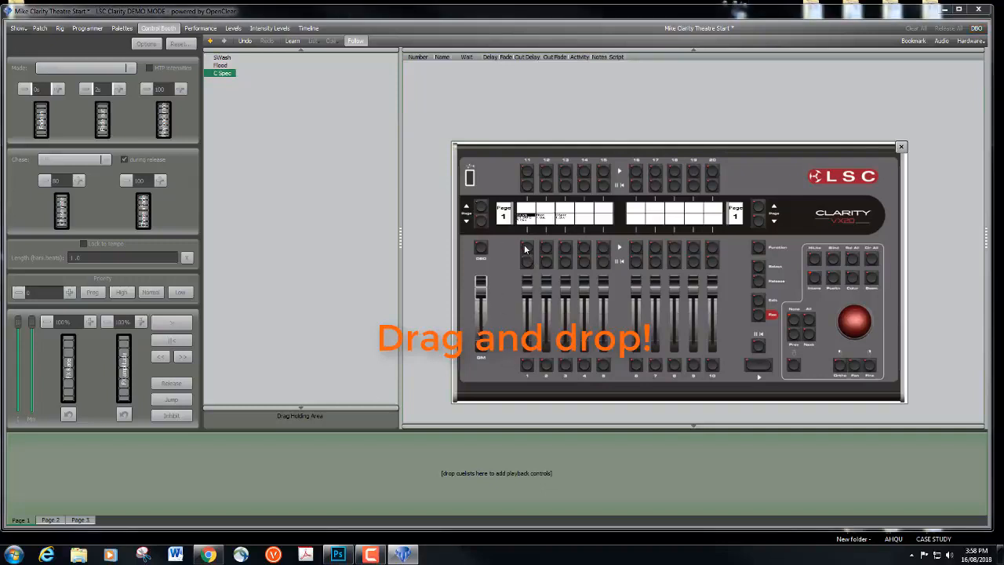
Play the three cuelists on the wing and lower faders 1 to 3 to zero while monitoring the dimmer channels in the Programmer.
left_click_drag(527, 287, 547, 282)
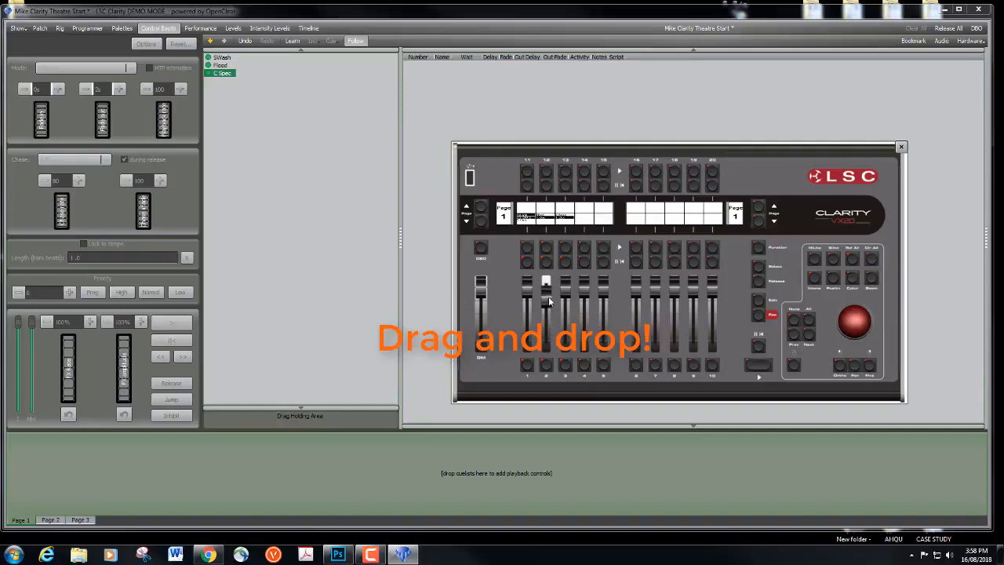
left_click(87, 28)
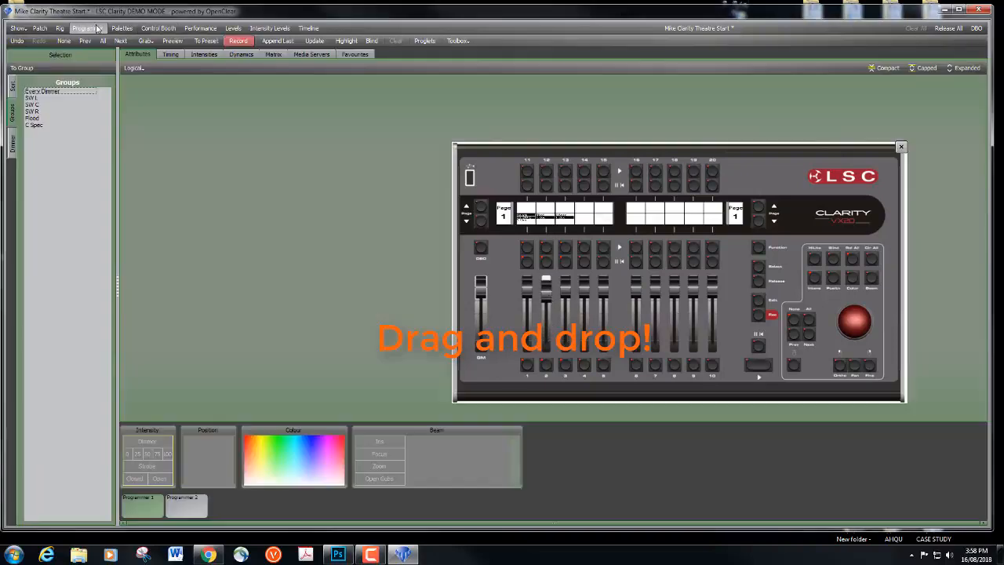
left_click(13, 144)
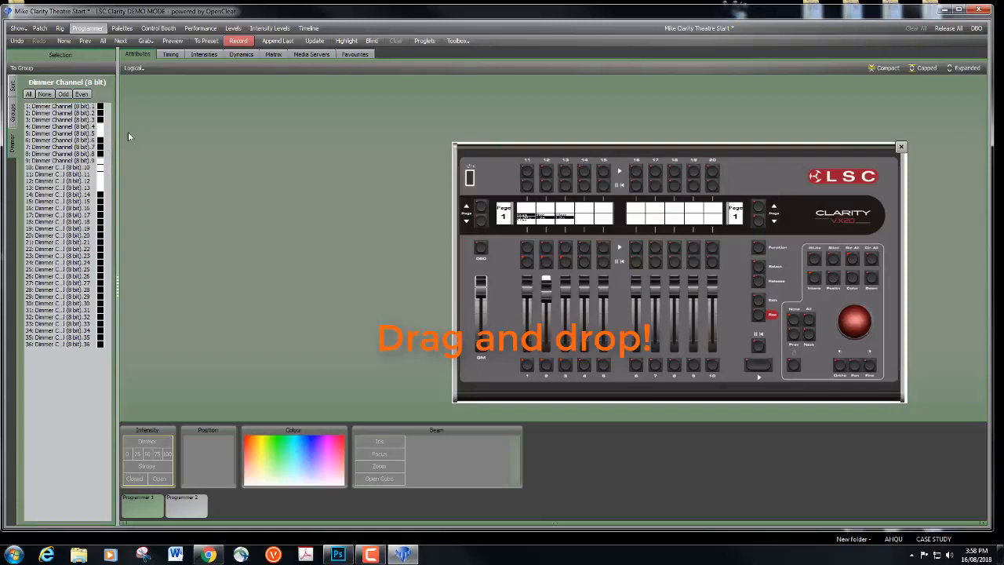
left_click_drag(530, 290, 530, 342)
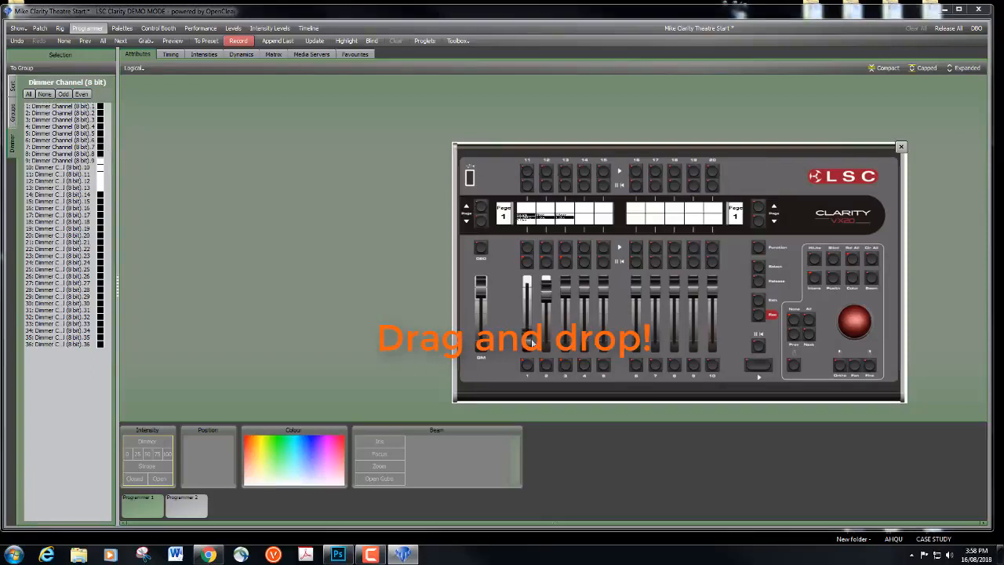
left_click_drag(547, 292, 547, 346)
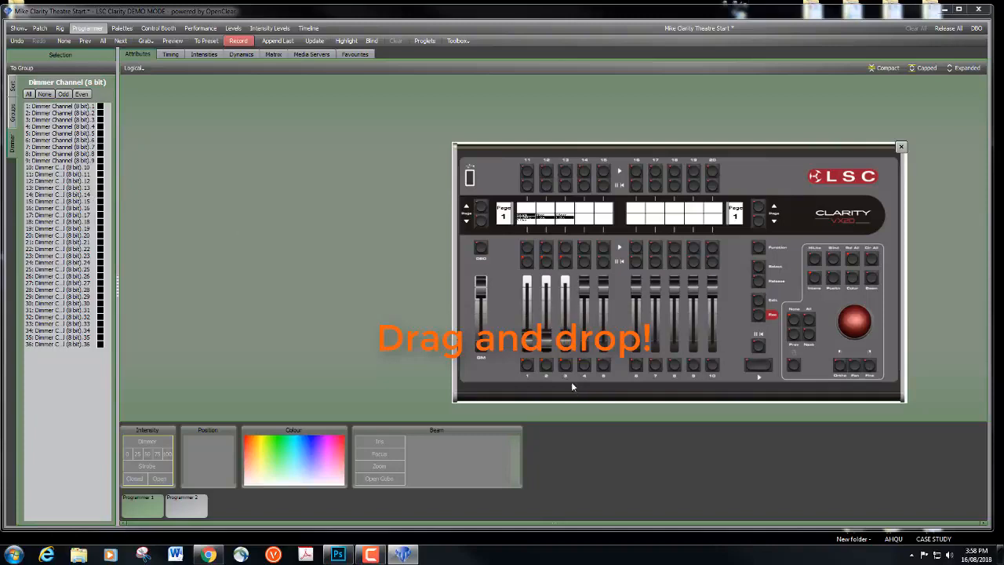
left_click_drag(566, 290, 590, 359)
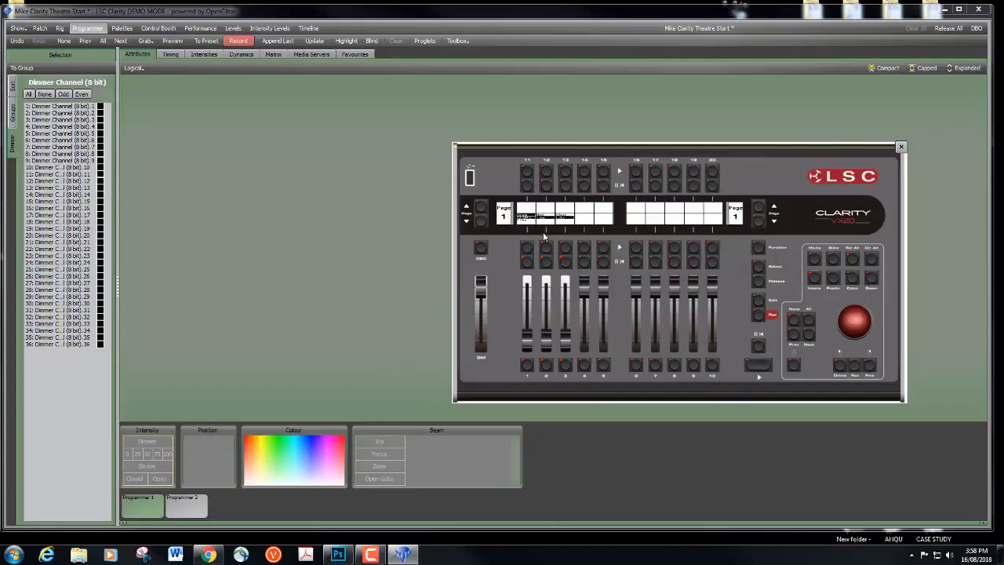
Raise the wing's fader 1 to full, step through the SWash cues and bring the fader back down to zero.
left_click_drag(527, 338, 523, 265)
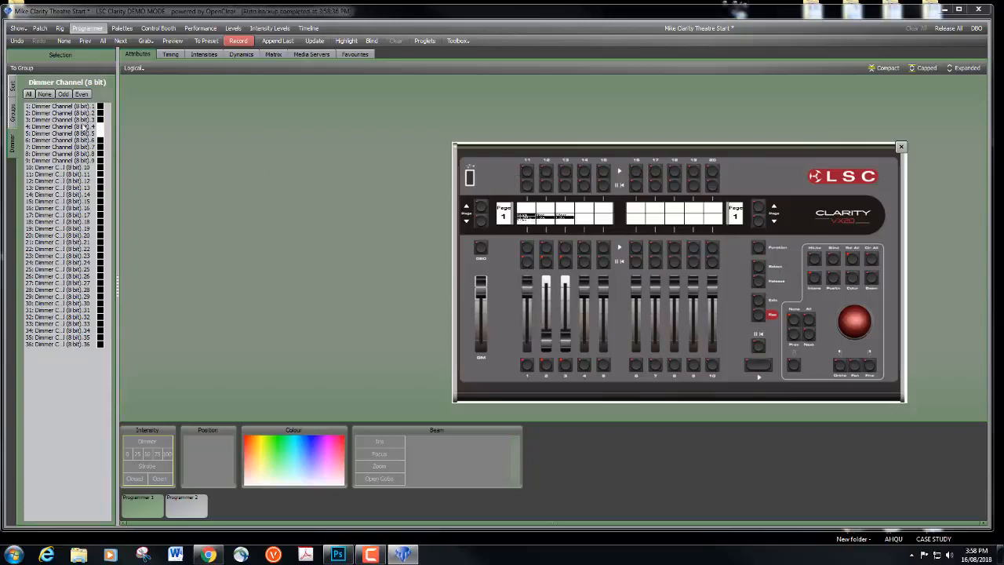
left_click(525, 249)
left_click(527, 247)
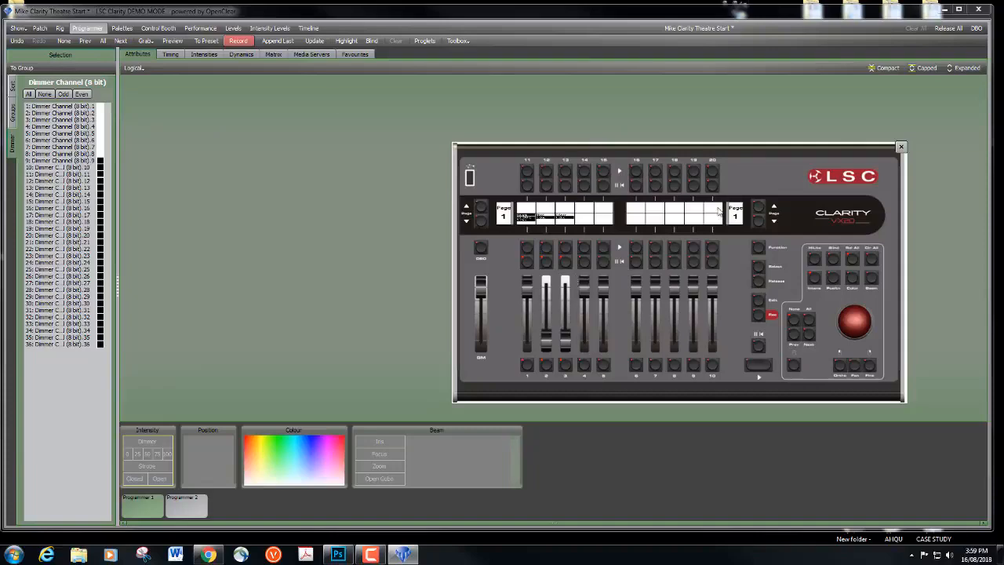
left_click(528, 290)
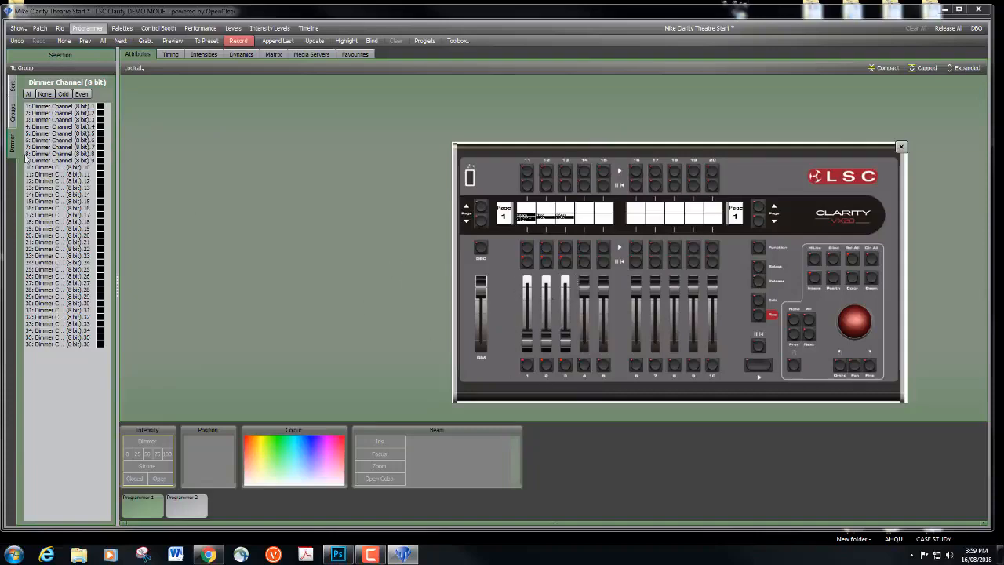
Find the generic LED - RGB 8 bit fixture in the patch library and start adding devices of that type.
left_click(40, 29)
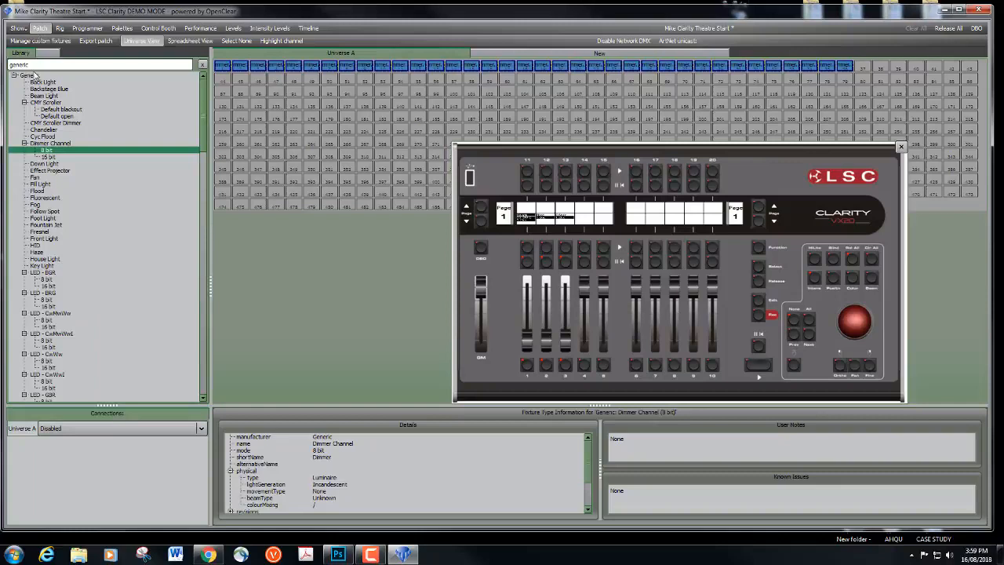
left_click_drag(203, 136, 201, 321)
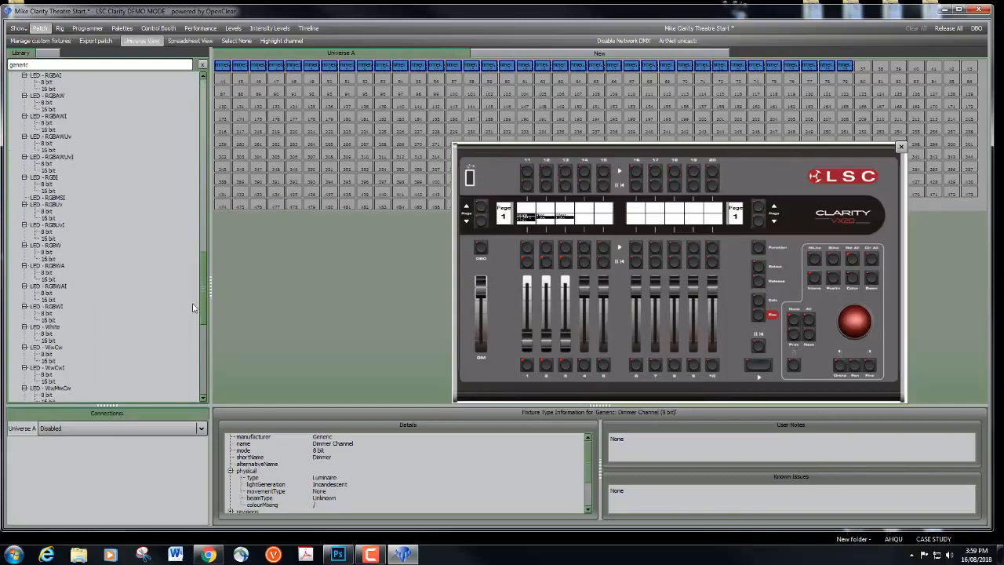
left_click_drag(205, 267, 207, 314)
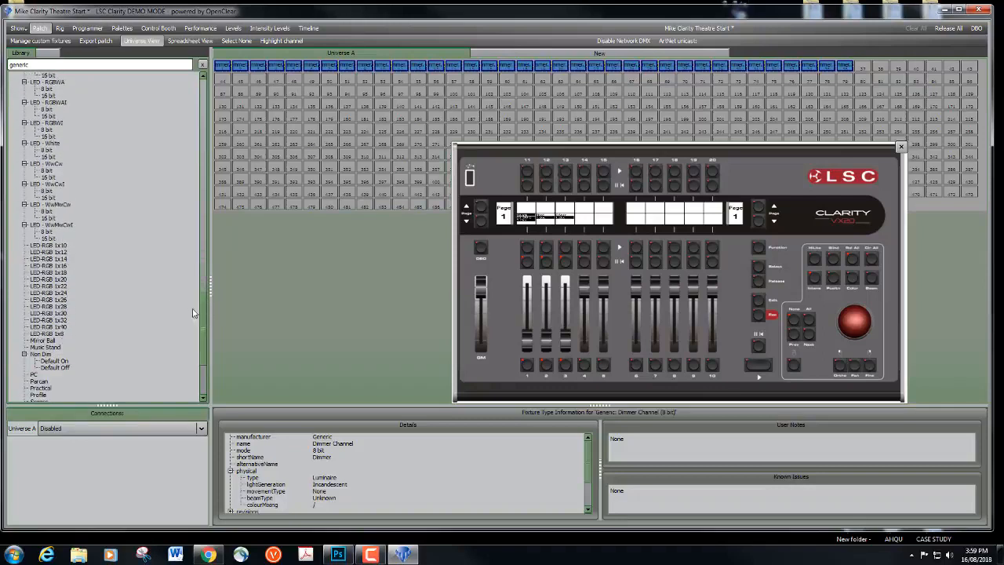
left_click_drag(201, 320, 207, 252)
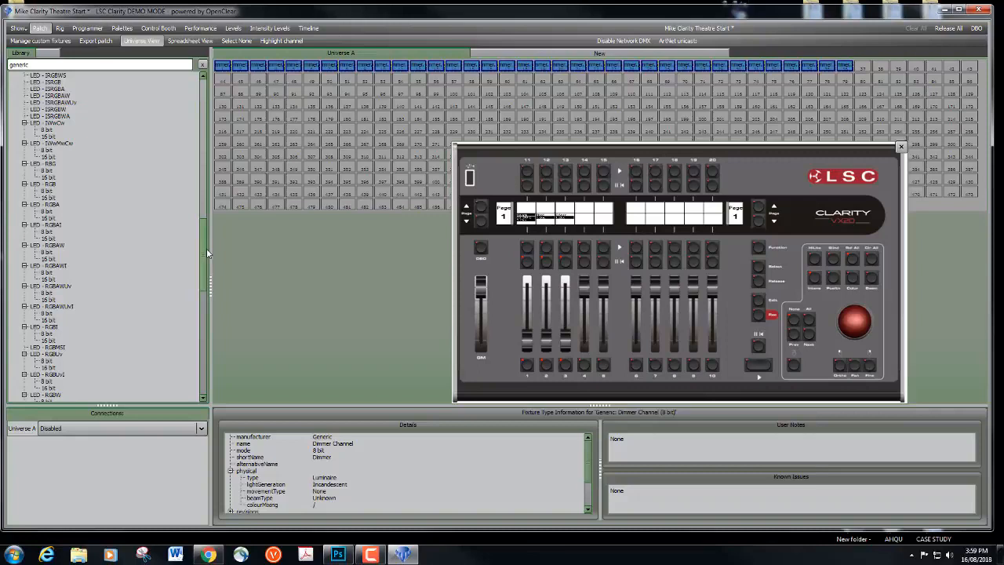
left_click(47, 185)
left_click(62, 192)
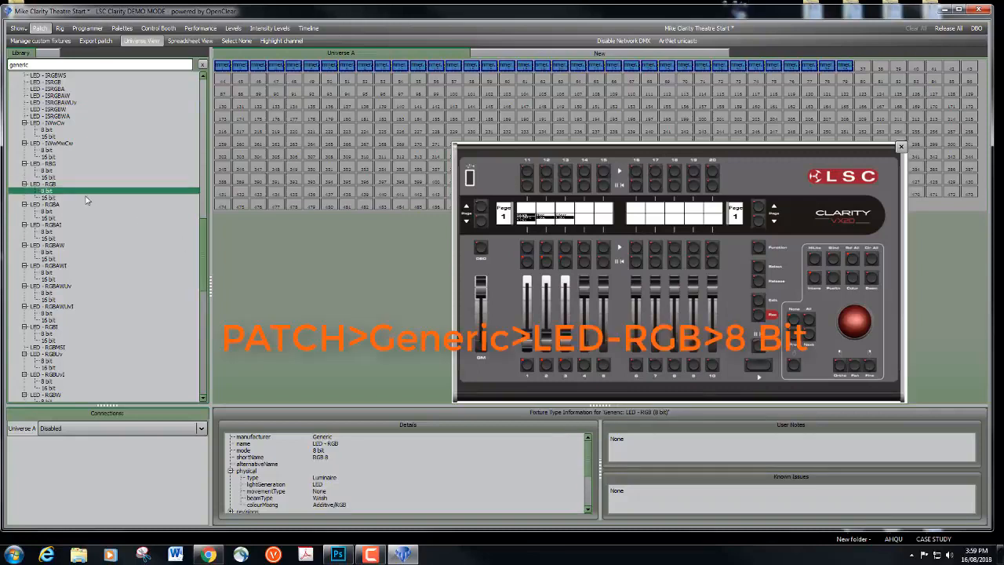
double_click(64, 192)
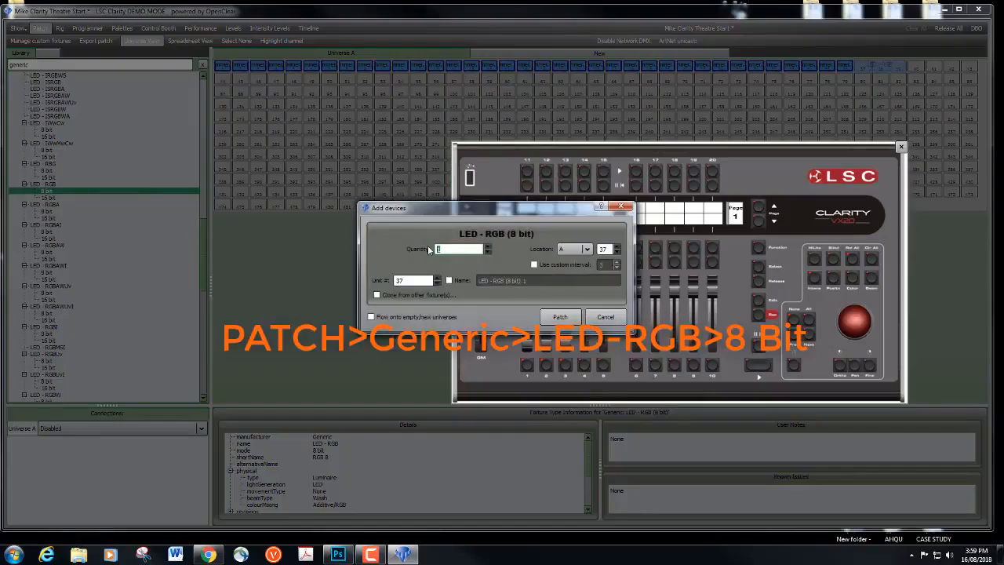
Patch 8 LED - RGB (8 bit) fixtures on universe A from location 100 with a custom interval of 4.
type("8")
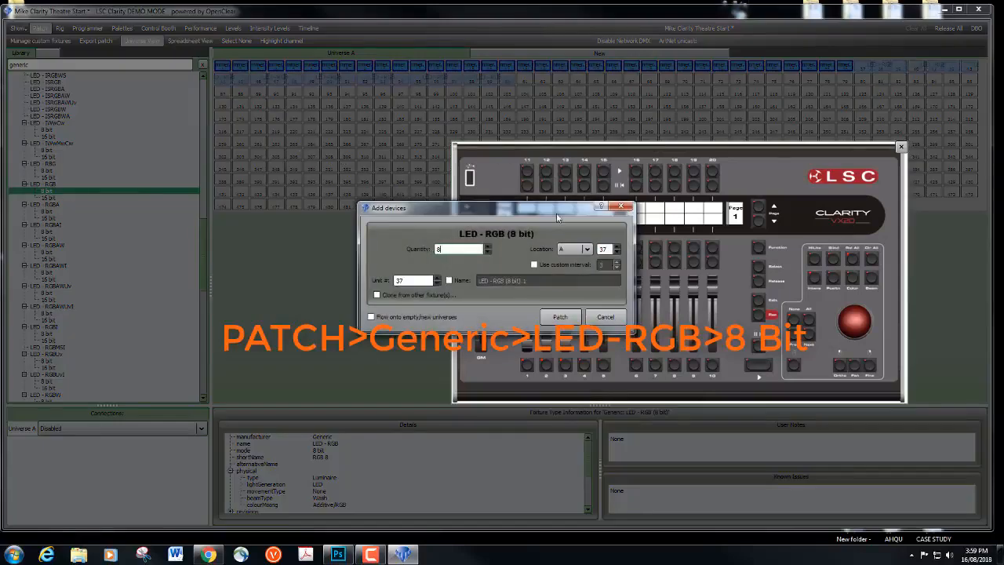
left_click(604, 249)
left_click_drag(608, 250, 578, 248)
type("100")
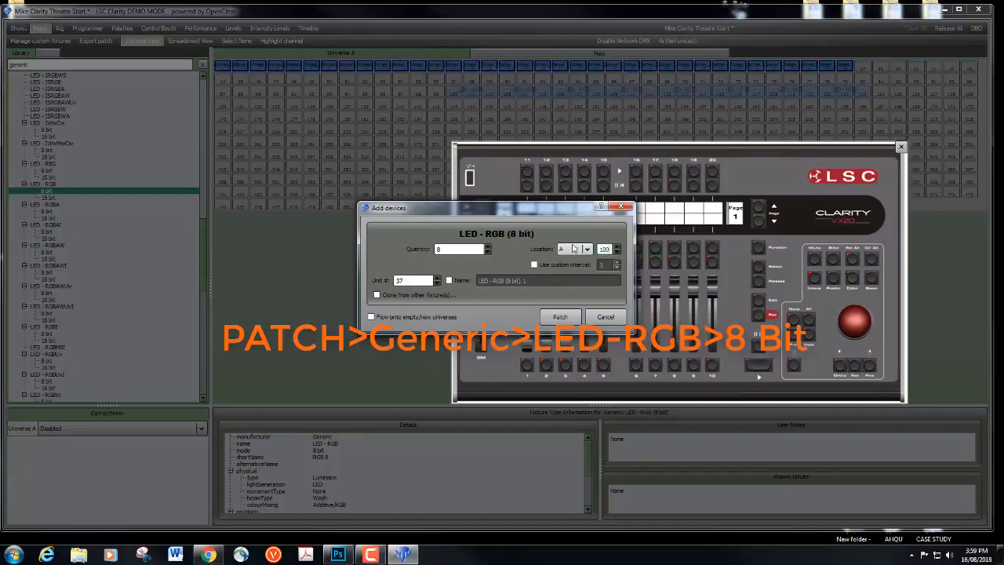
left_click(534, 265)
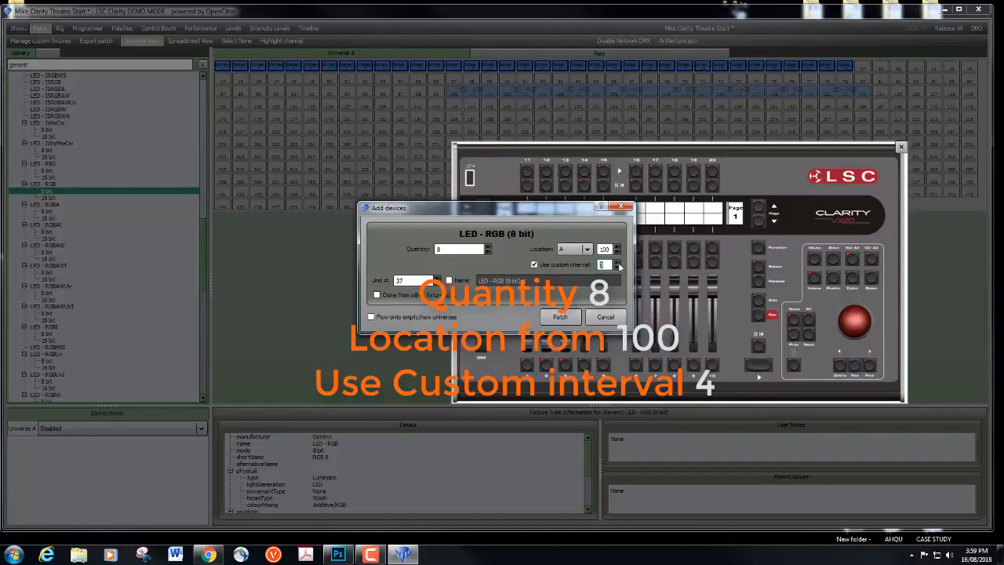
left_click(617, 263)
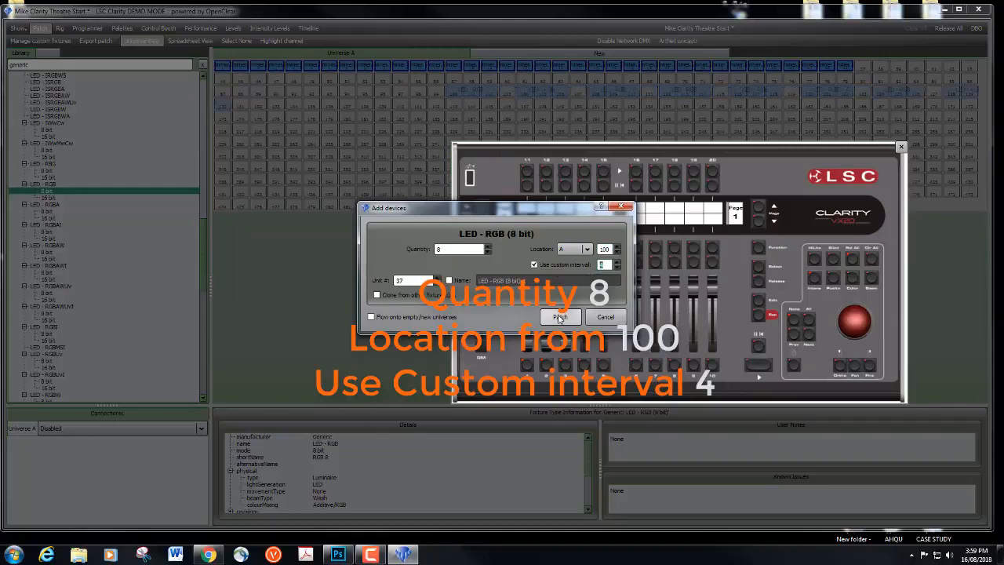
left_click(560, 316)
Move the virtual wing clear of the patched RGB channels and, in the Rig view, away from the fixture and group icons.
left_click_drag(676, 144, 635, 186)
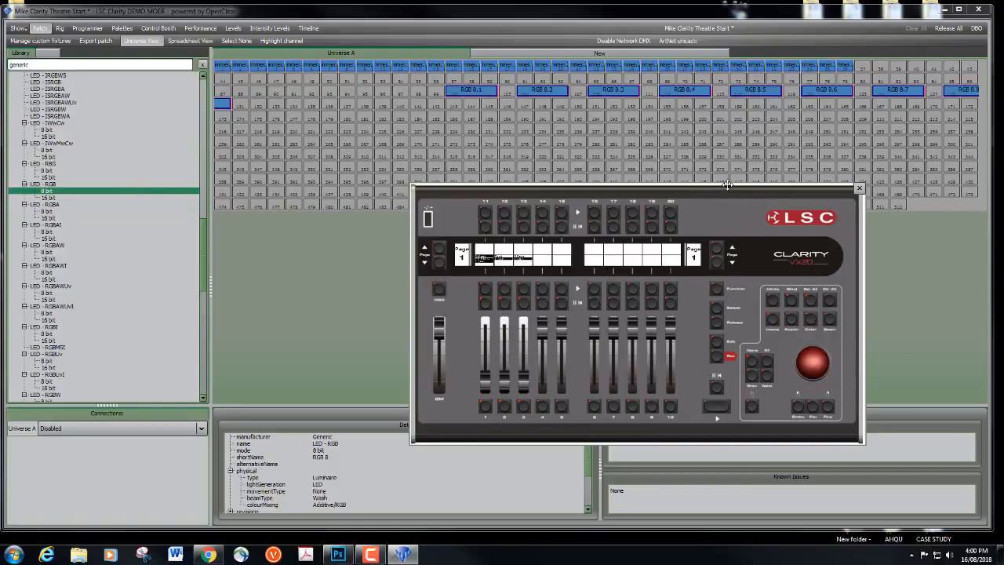
left_click_drag(728, 186, 623, 163)
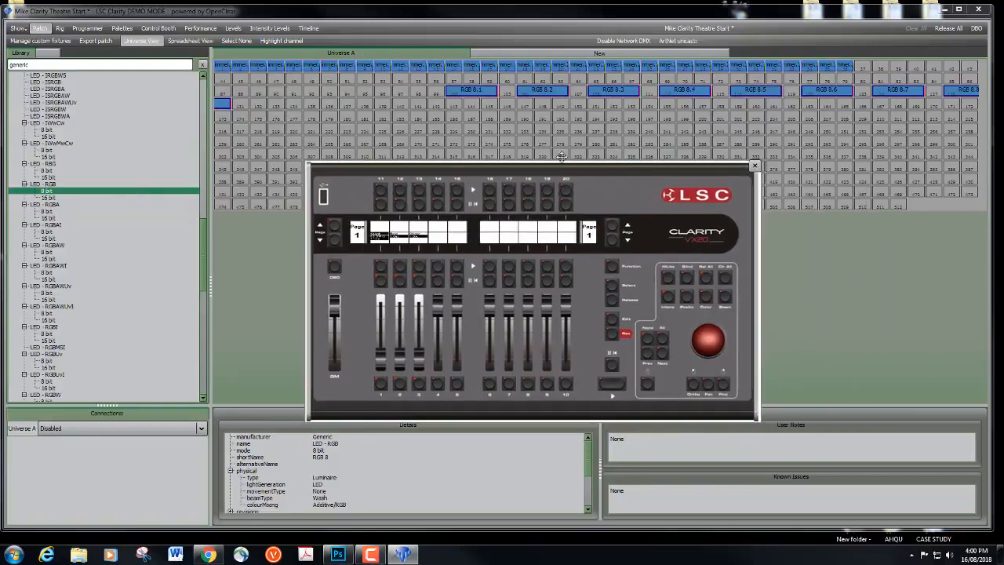
left_click(60, 28)
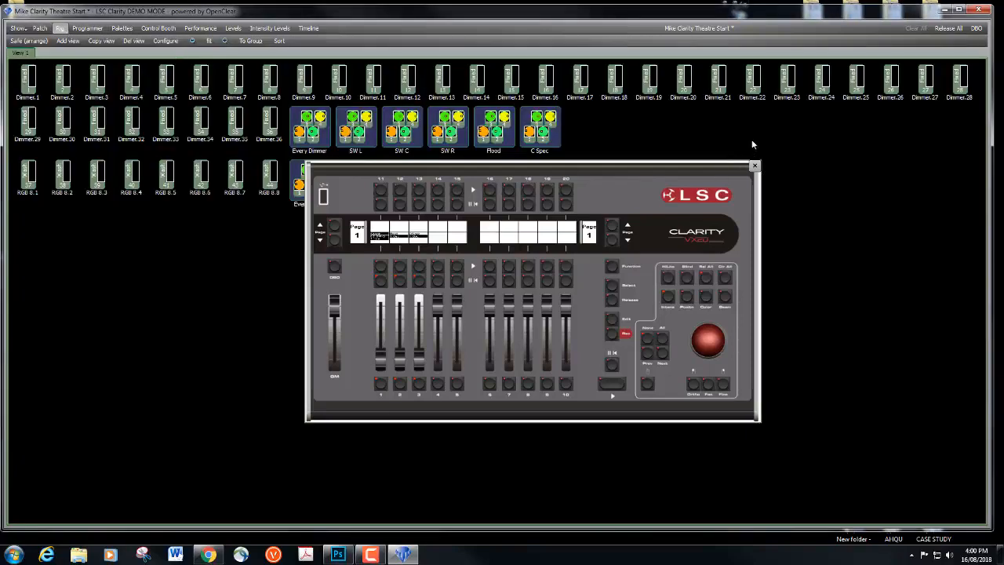
left_click_drag(661, 162, 784, 241)
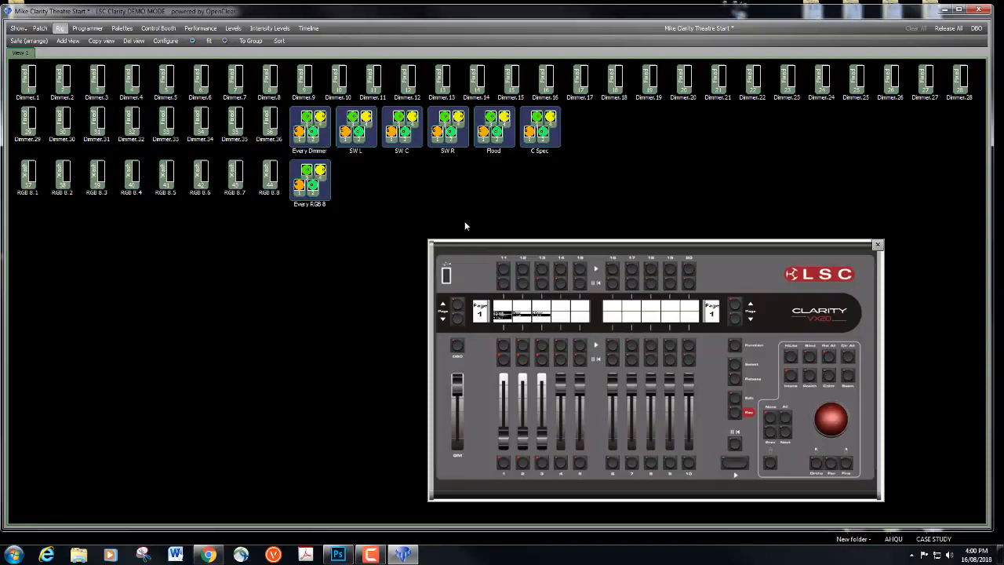
Record fixtures RGB 8.1 to RGB 8.4 as a new group named "LEDS LFT".
left_click_drag(36, 217, 141, 159)
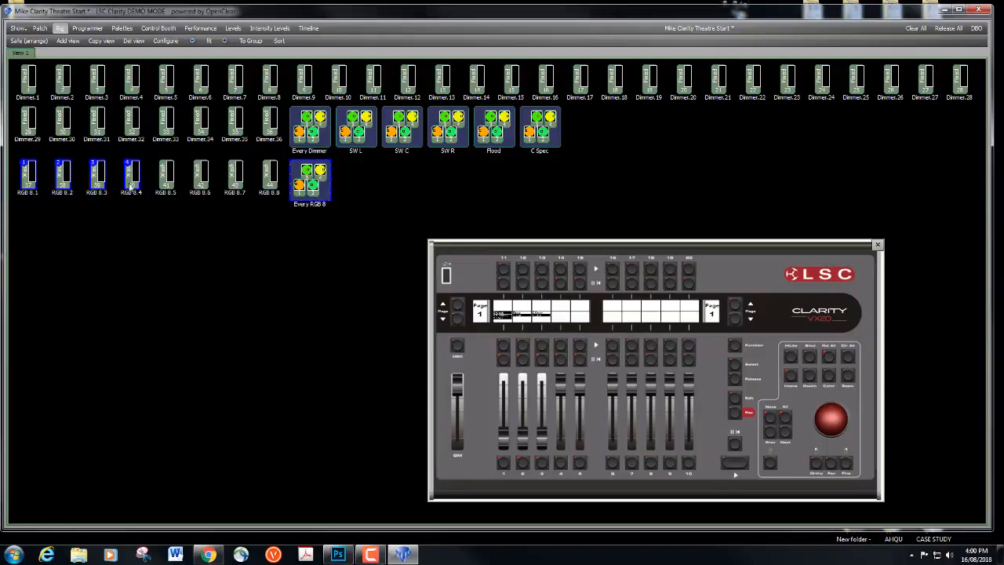
right_click(134, 180)
key("Escape")
left_click(250, 41)
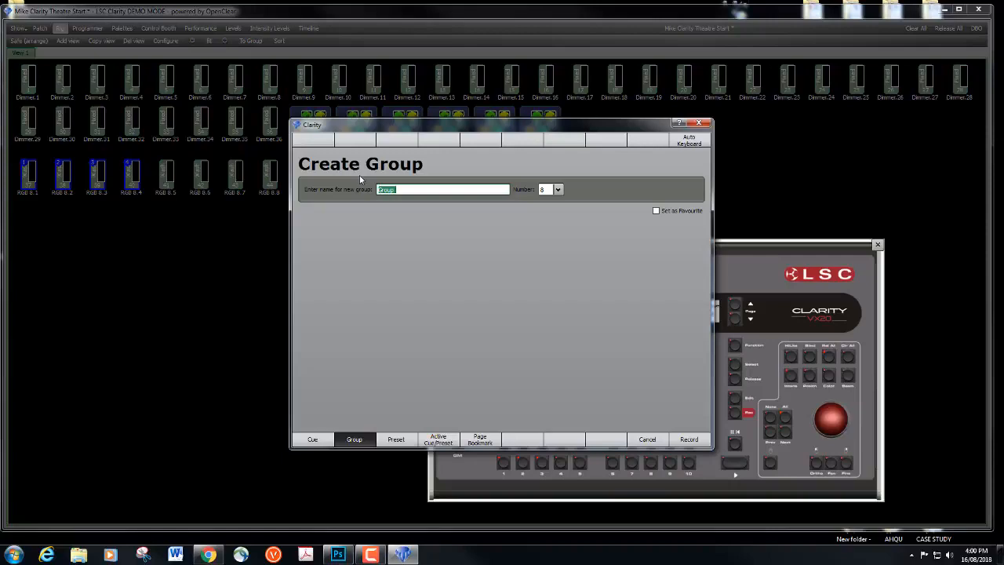
type("LEDS LFT")
left_click(691, 440)
Record fixtures RGB 8.5 to RGB 8.8 as a new group named "LEDS R" and clear the selection.
left_click_drag(157, 216, 277, 160)
left_click(249, 41)
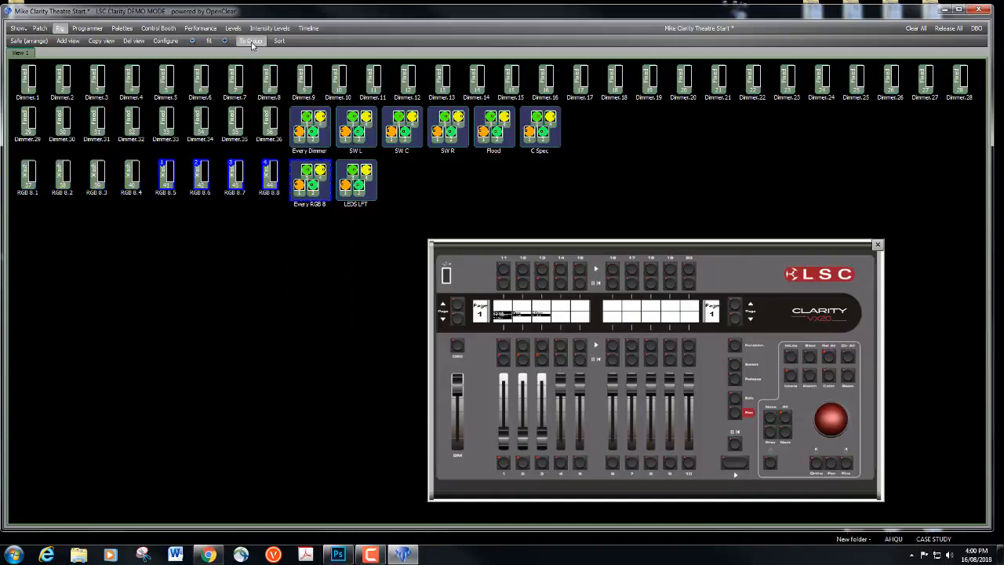
type("LEDS R")
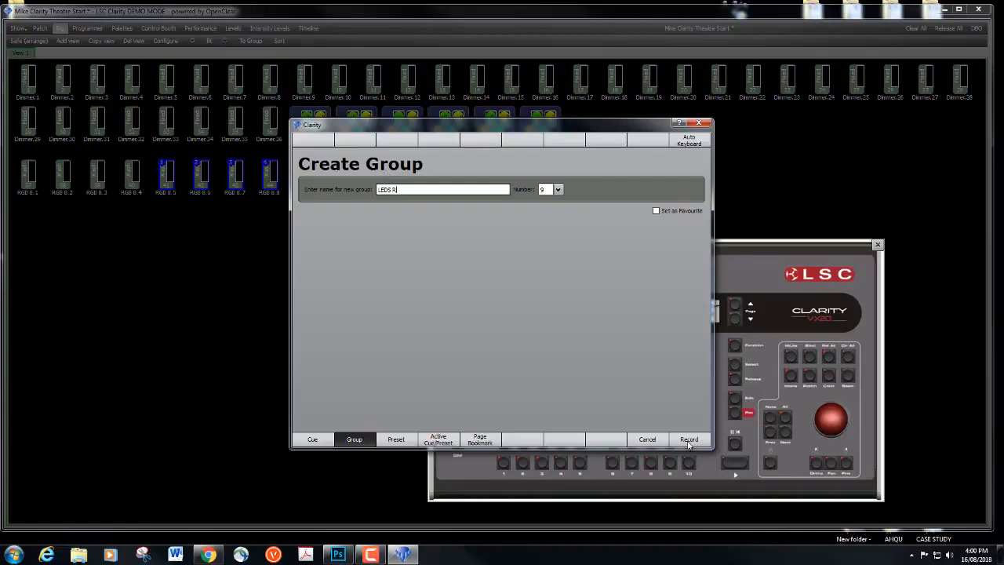
left_click(689, 442)
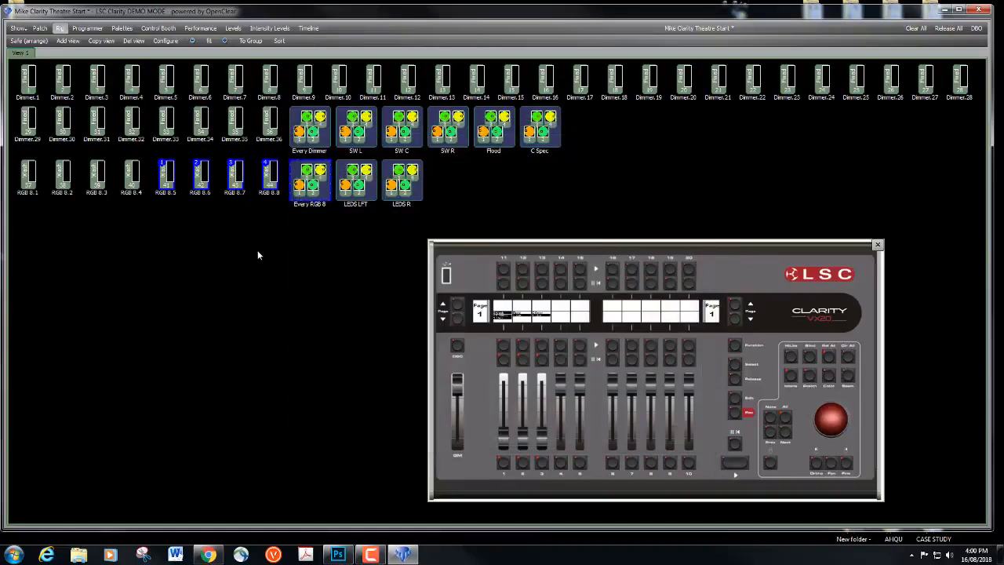
left_click(279, 284)
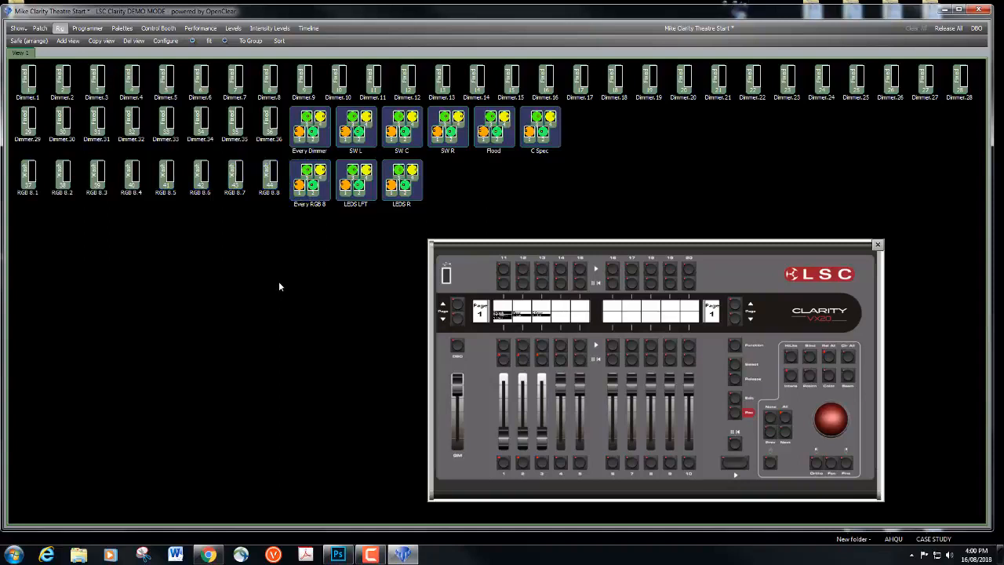
Select all LED - RGB (8 bit) fixtures in the Programmer and set their intensity to 100%.
left_click(87, 29)
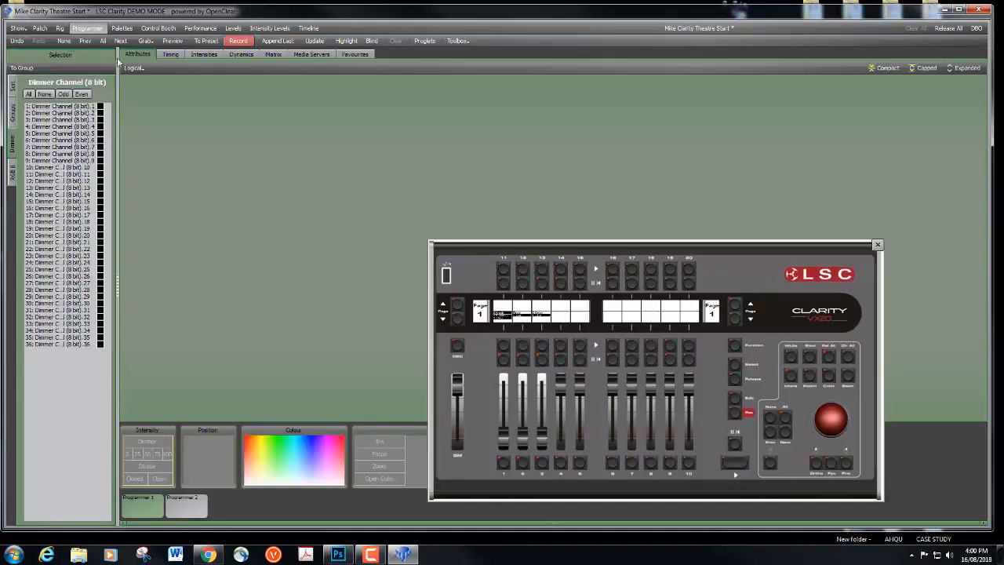
left_click(13, 173)
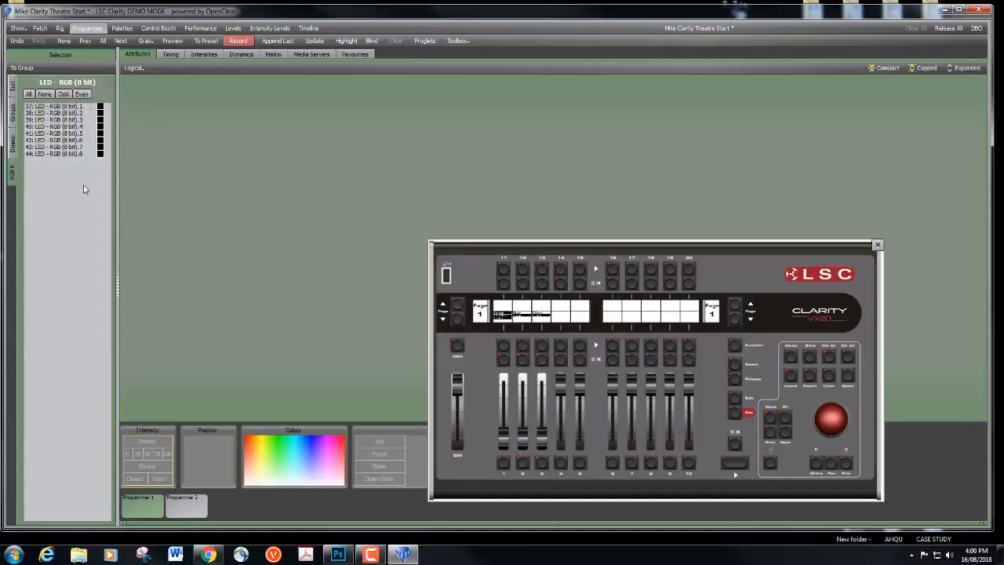
left_click(29, 95)
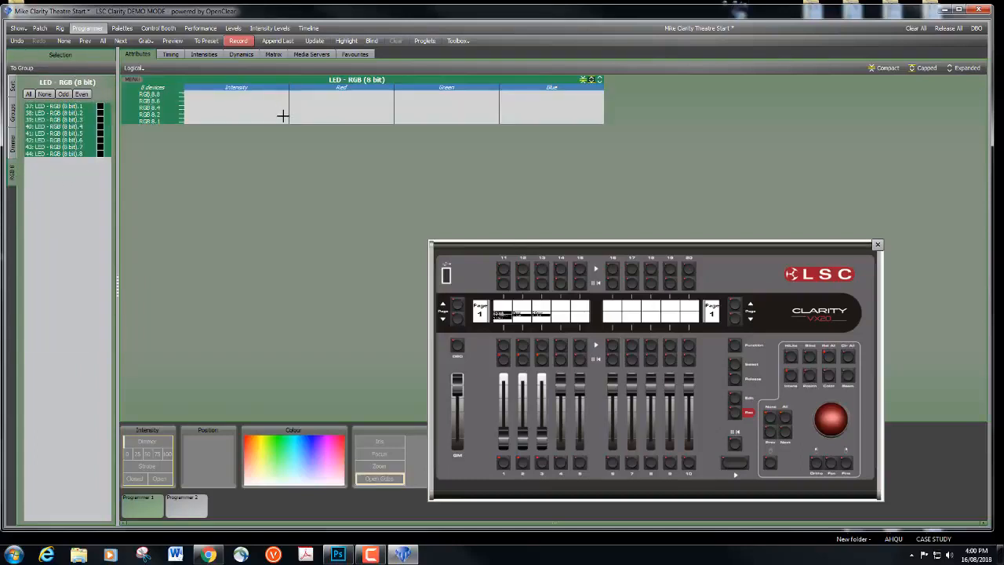
left_click_drag(212, 105, 287, 105)
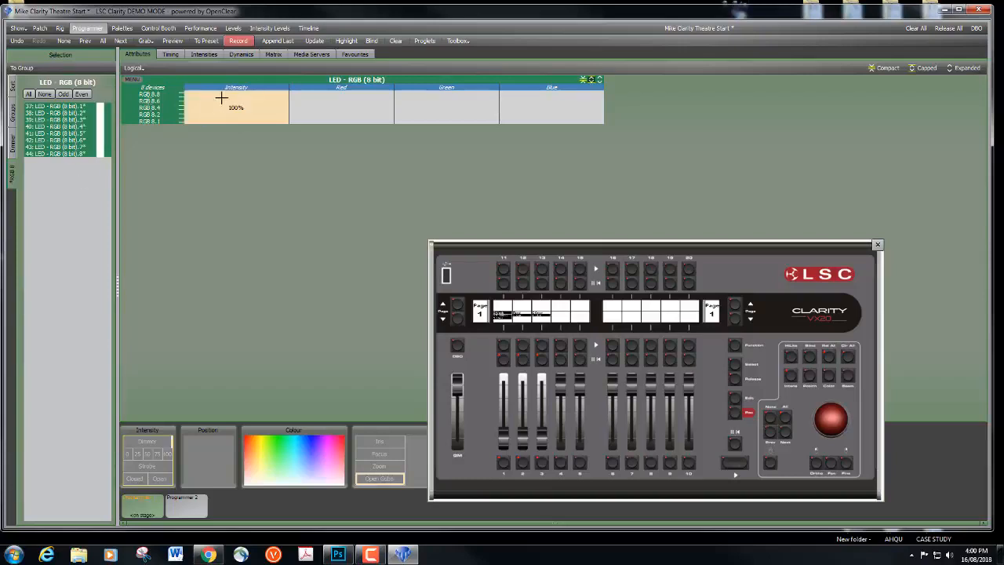
Set the LED - RGB fixtures to red 100%, green 0% and blue 0%, and record the look as a new cuelist named "LEDS".
left_click(335, 100)
left_click_drag(479, 120, 396, 118)
left_click_drag(578, 106, 502, 106)
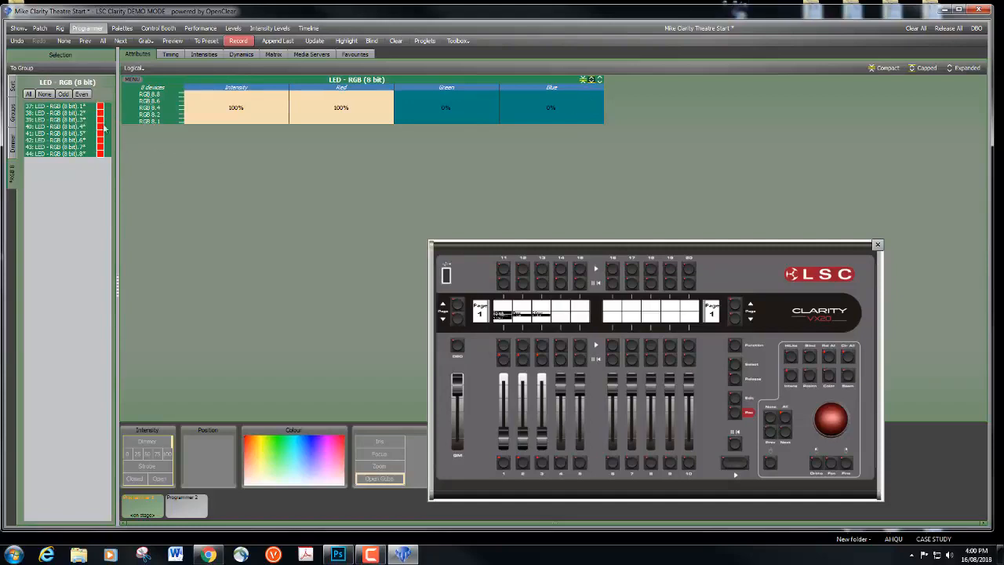
left_click(237, 40)
left_click(311, 139)
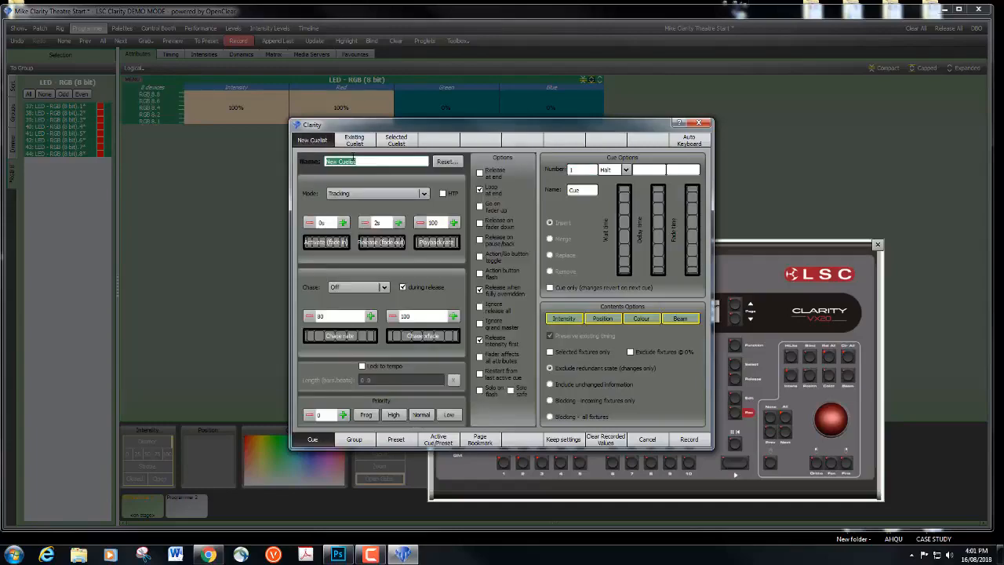
type("LEDS")
left_click(688, 439)
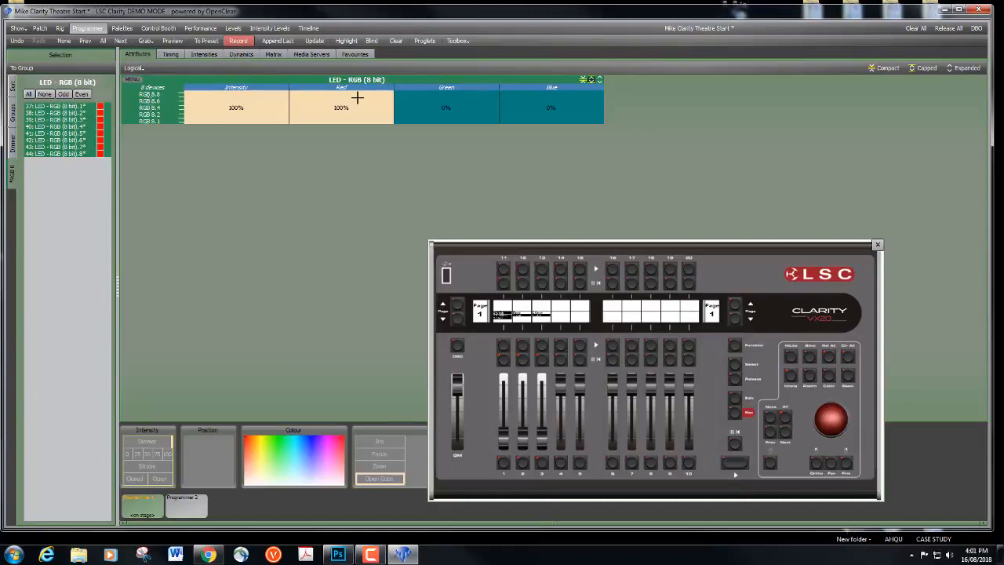
Change the RGB fixtures to red 0% and green 100%, and record this as cue 2 of the LEDS cuelist.
left_click_drag(341, 112, 290, 113)
left_click_drag(426, 115, 500, 115)
left_click(249, 45)
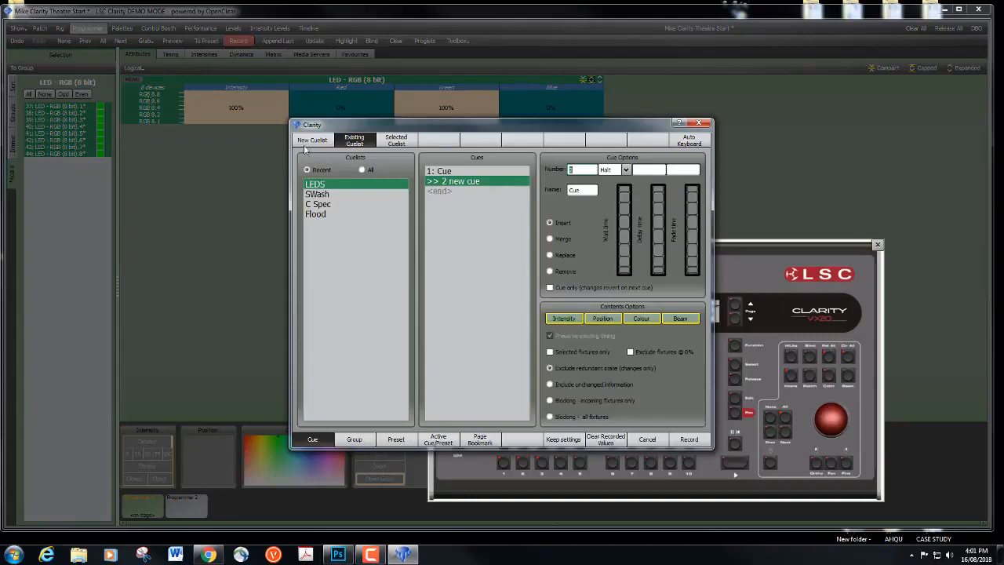
left_click(694, 443)
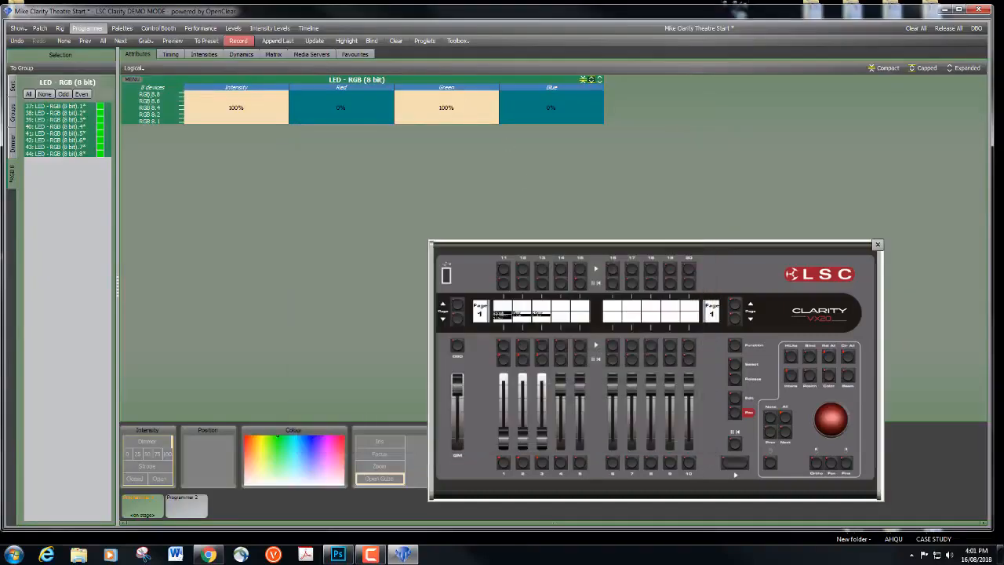
Change the RGB fixtures to green 0% and blue 100%, and record this as cue 3 of the LEDS cuelist.
left_click_drag(449, 112, 395, 112)
left_click_drag(513, 112, 604, 112)
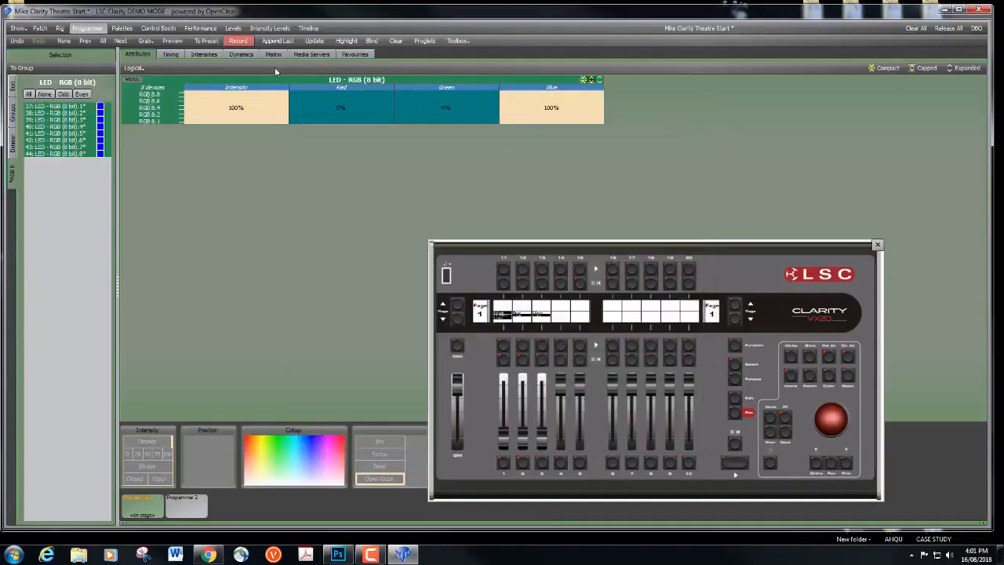
left_click(246, 41)
left_click(700, 439)
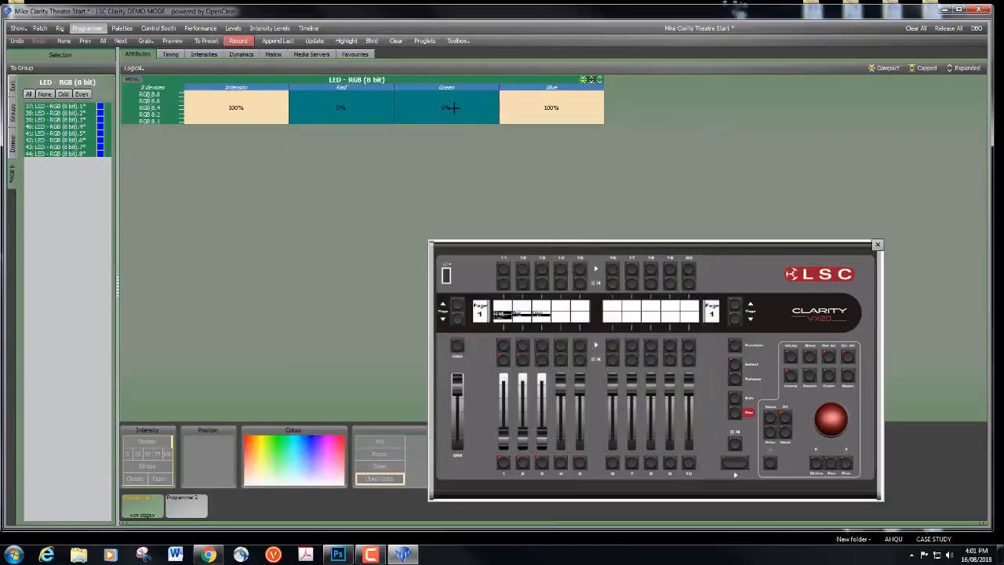
Raise red to 100% alongside blue for a magenta look, and record it as cue 4 of the LEDS cuelist.
left_click_drag(344, 108, 394, 108)
left_click(244, 42)
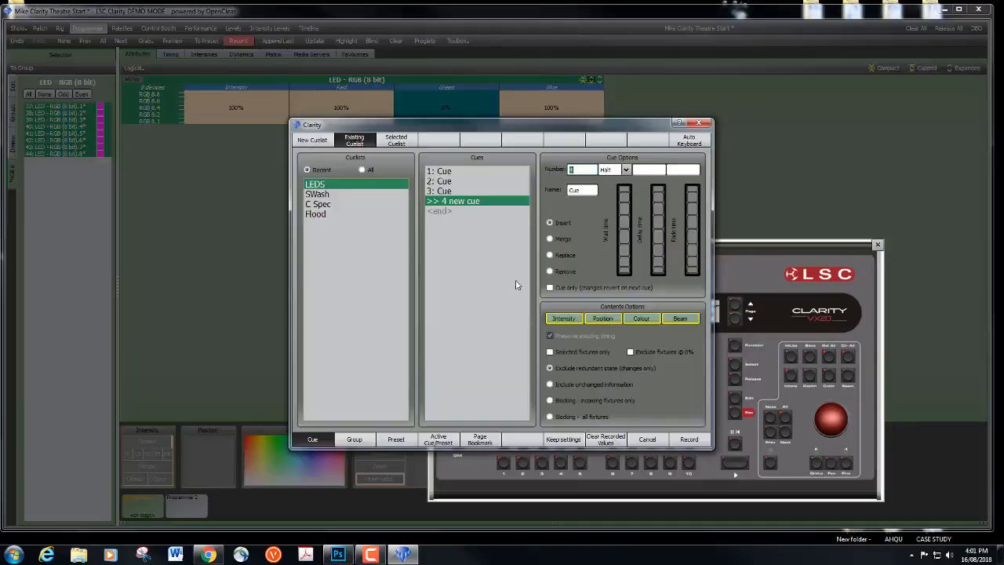
left_click(687, 438)
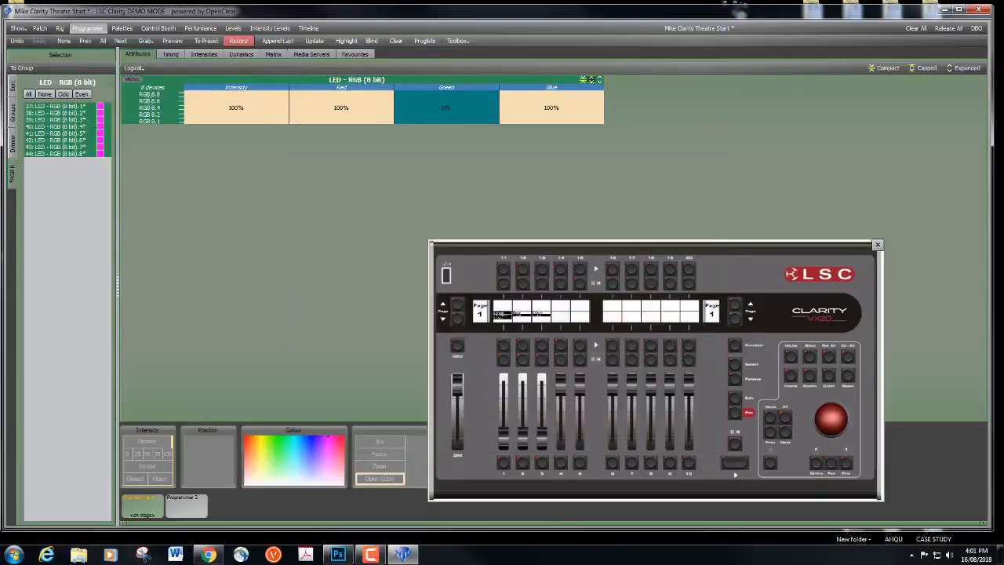
Set green to 73% and blue to 0% for an amber look, and record it as cue 5 of the LEDS cuelist.
mouse_move(466, 105)
left_mouse_down()
mouse_move(500, 105)
mouse_move(453, 99)
left_mouse_up()
left_click(582, 105)
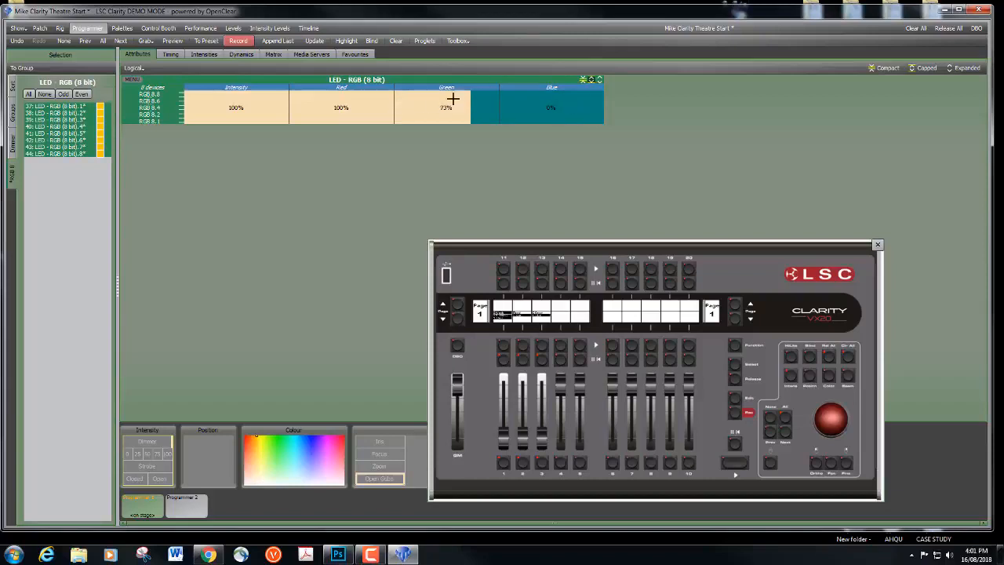
left_click(241, 43)
left_click(695, 438)
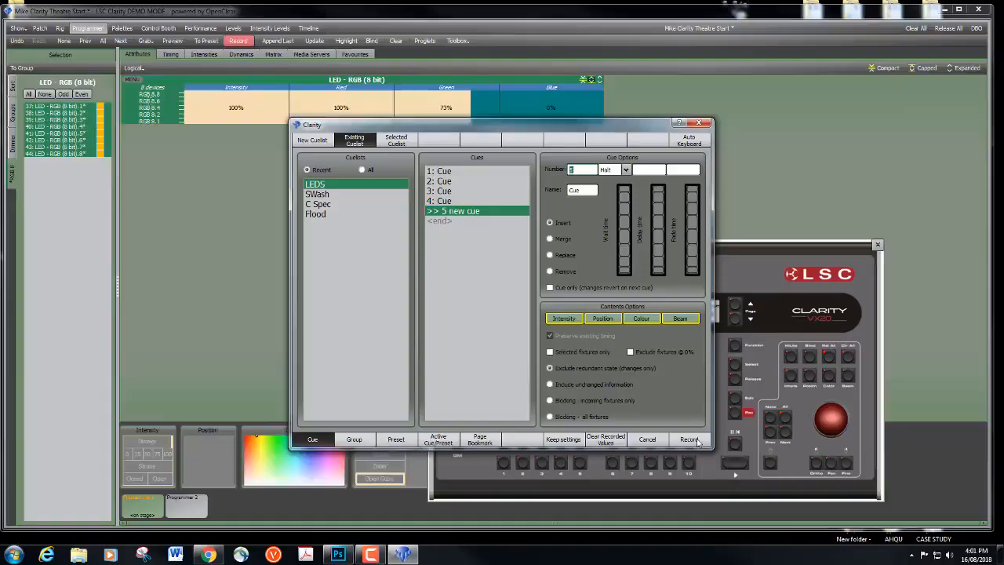
Set green and blue to 100% and red to 0%, record the look as cue 6 of LEDS, and clear the Programmer.
left_click_drag(459, 111, 448, 102)
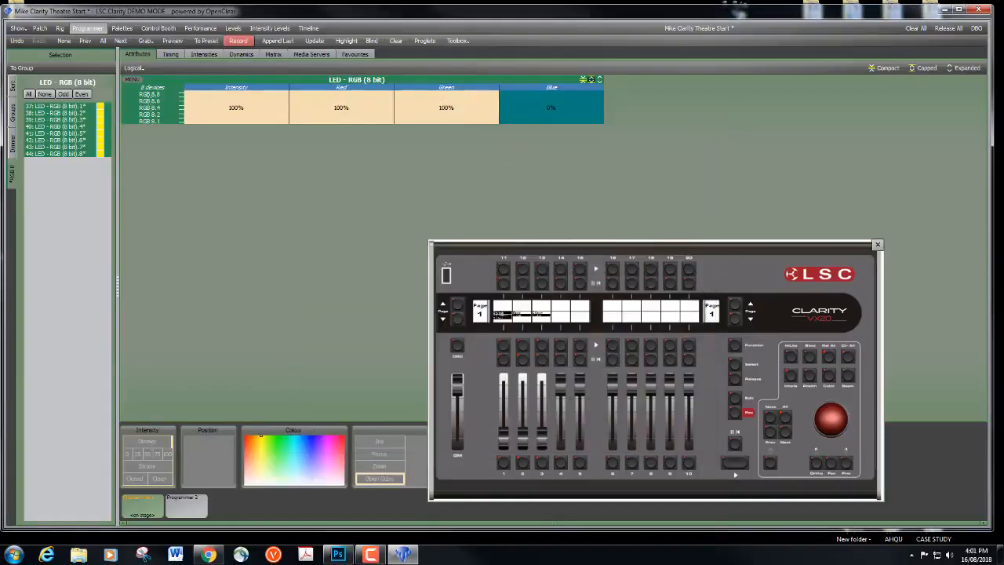
left_click(551, 107)
left_click(378, 107)
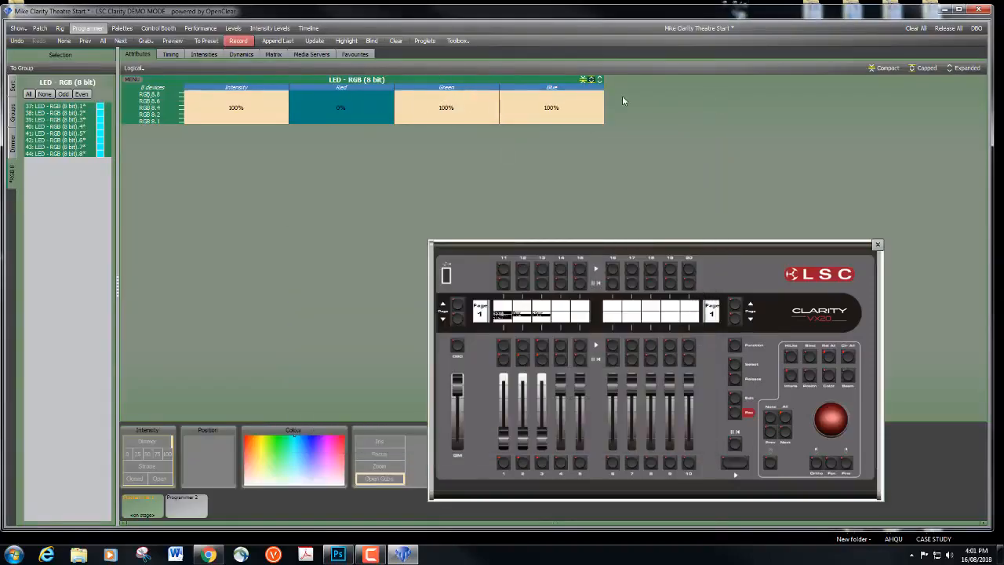
left_click(240, 41)
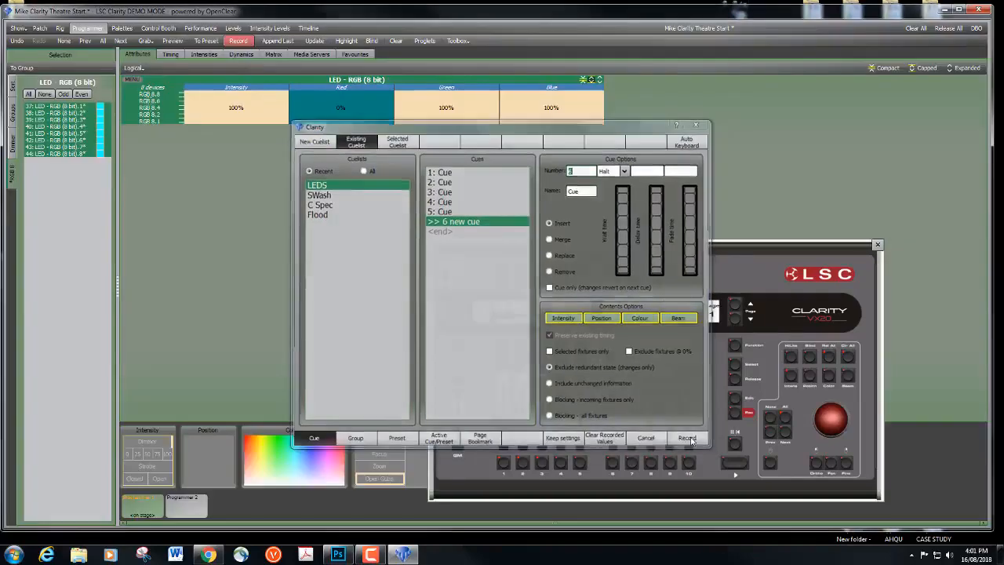
left_click(687, 438)
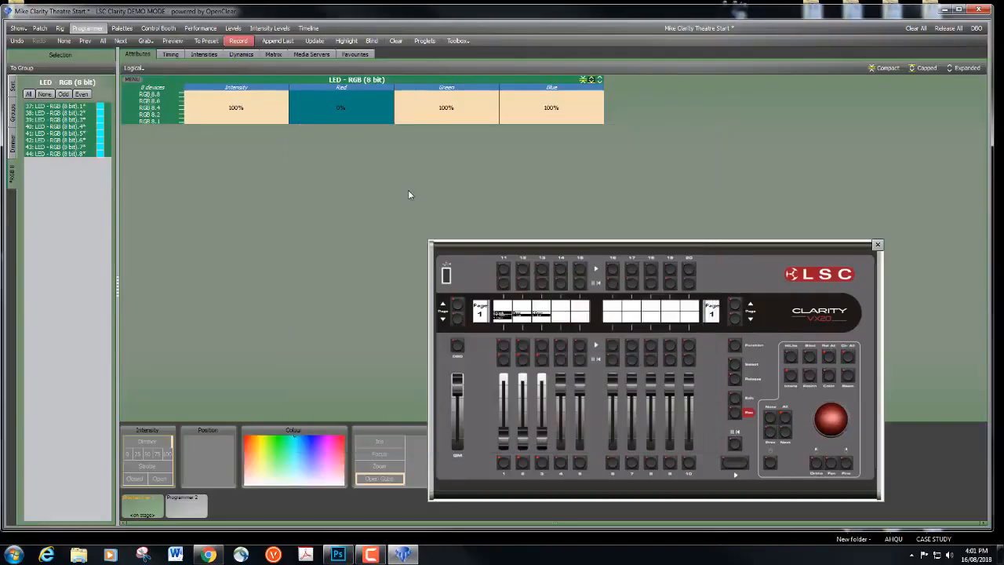
left_click(396, 41)
left_click(80, 206)
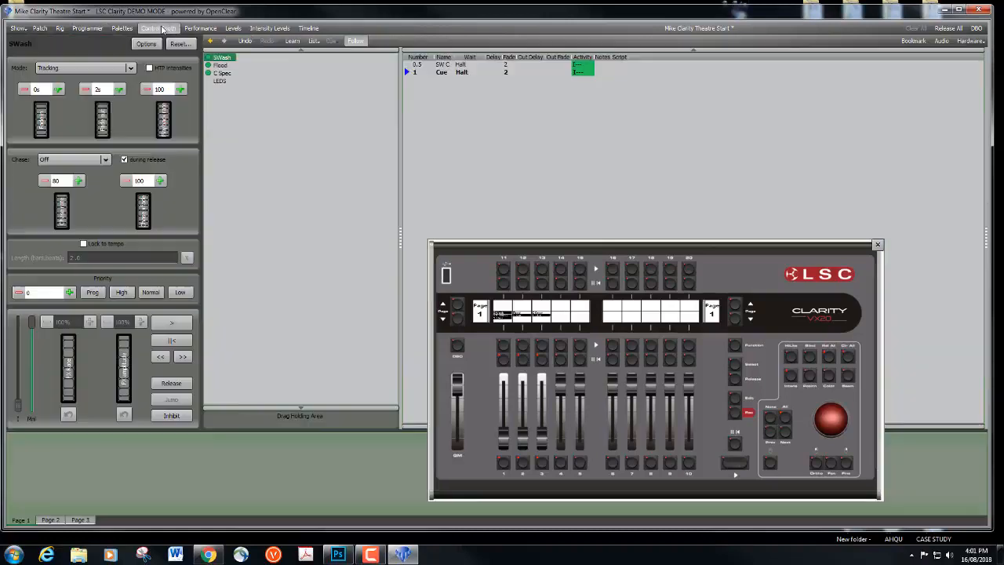
In the Control Booth, assign the LEDS cuelist to playback 5 on the virtual wing.
left_click(165, 28)
left_click(221, 81)
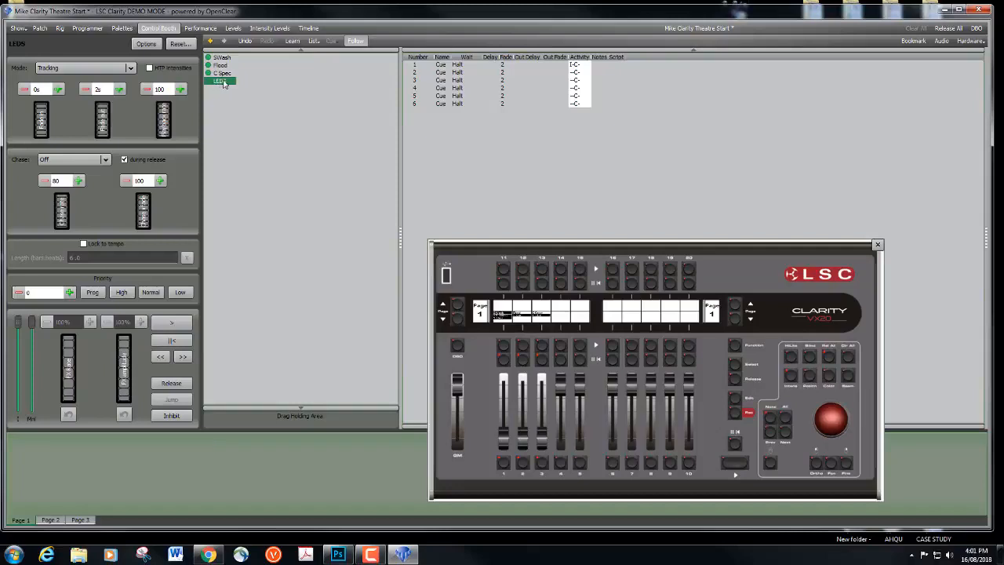
left_click_drag(268, 93, 579, 316)
Start the LEDS cuelist at cue 1 from playback 5 and check the fixture colours in the Programmer.
left_click(440, 72)
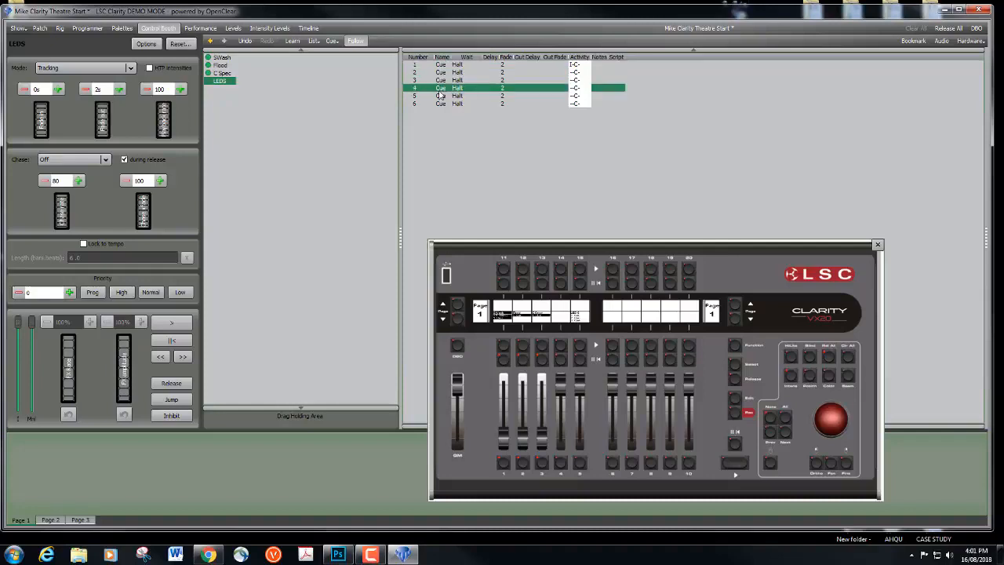
left_click(442, 88)
left_click(435, 67)
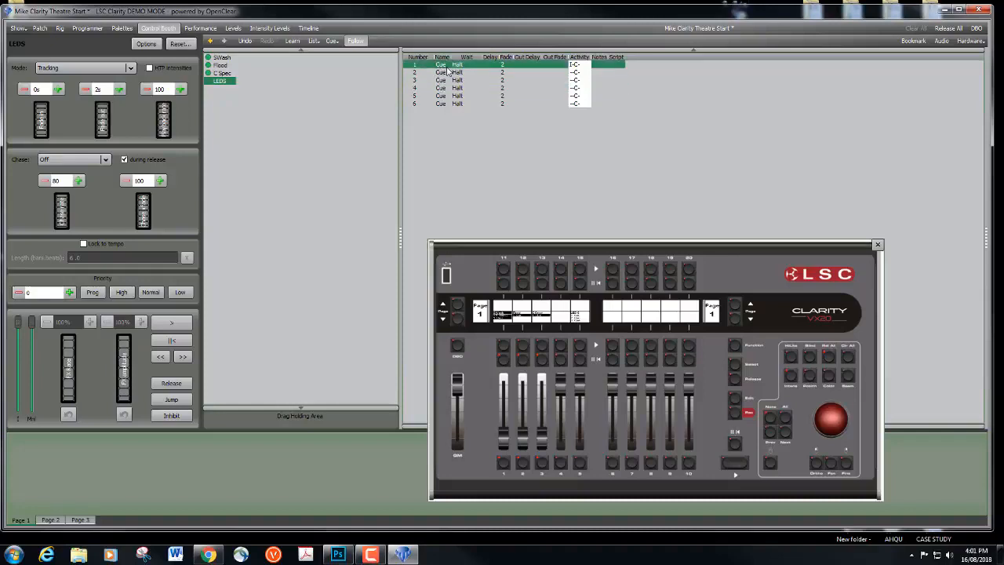
left_click(581, 348)
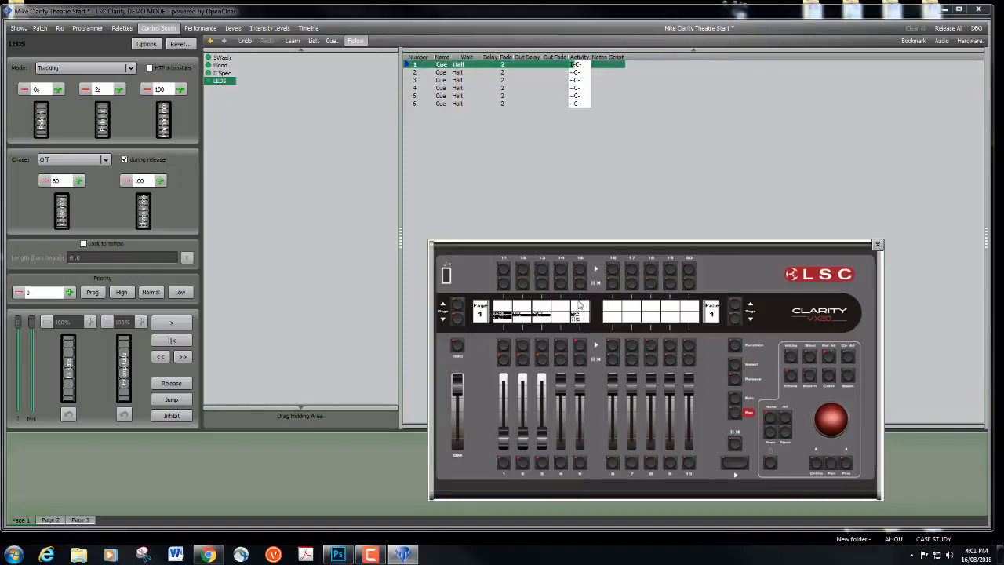
left_click(85, 30)
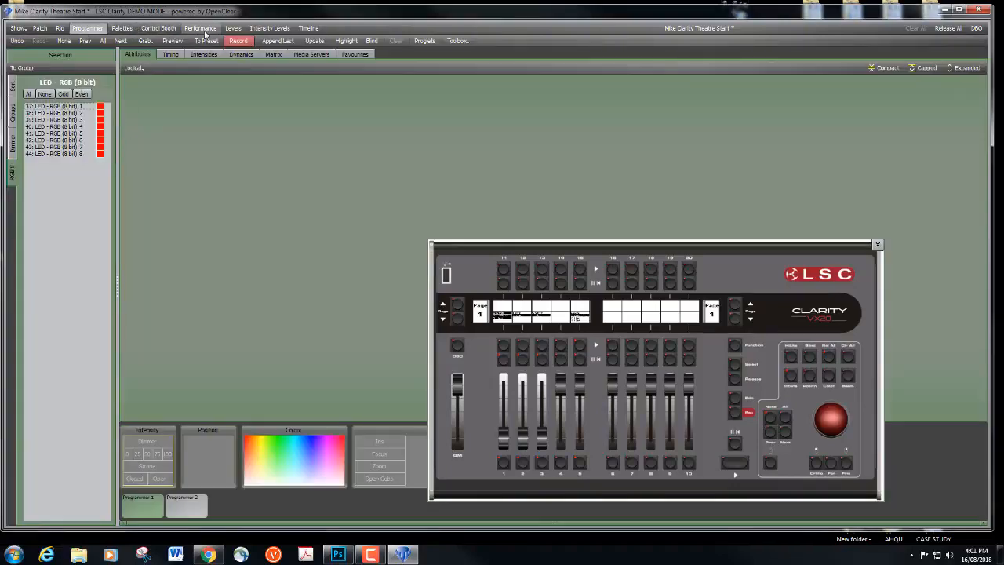
Rename cue 1 of the LEDS cuelist as "red" in the Control Booth.
left_click(158, 28)
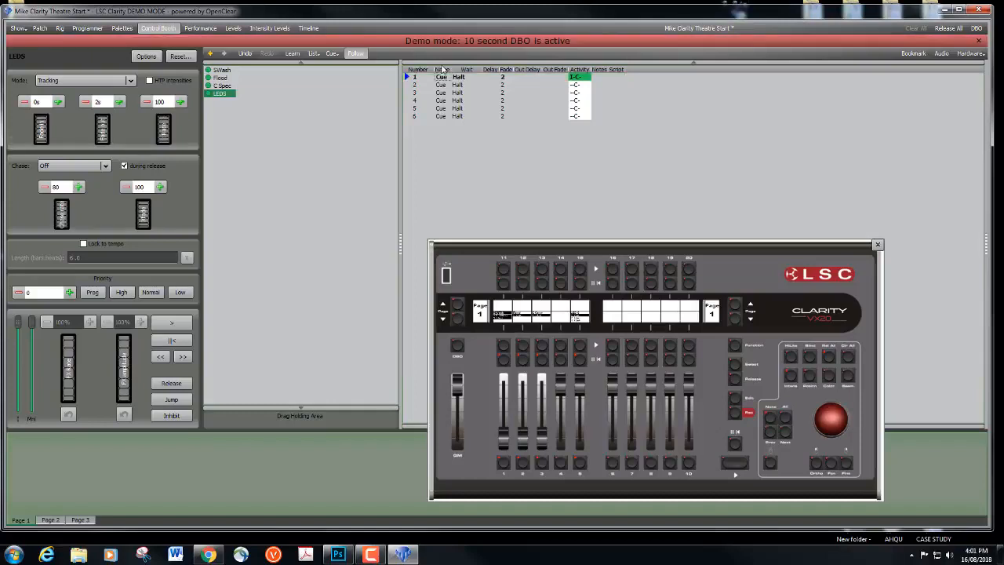
left_click(444, 78)
type("red")
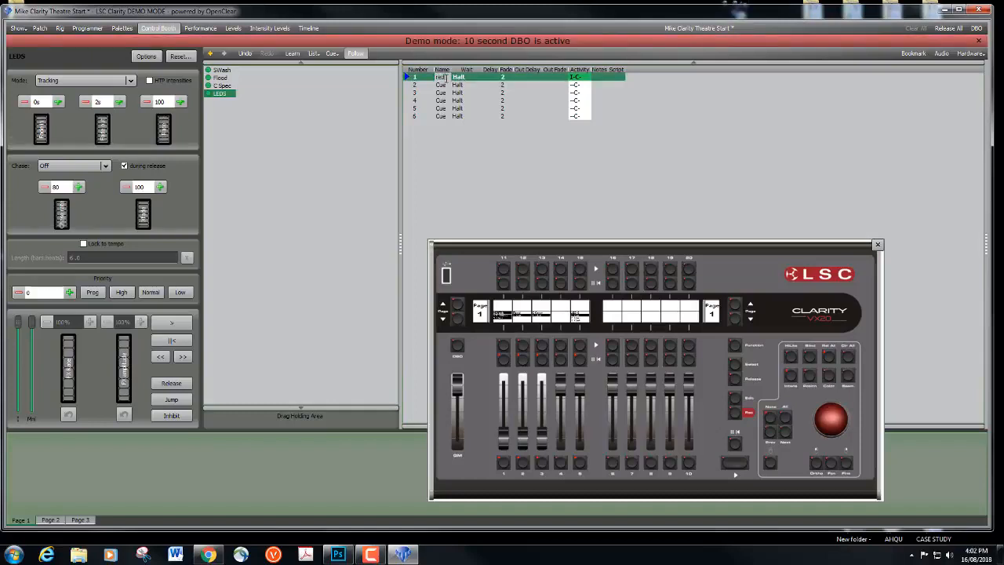
key("Return")
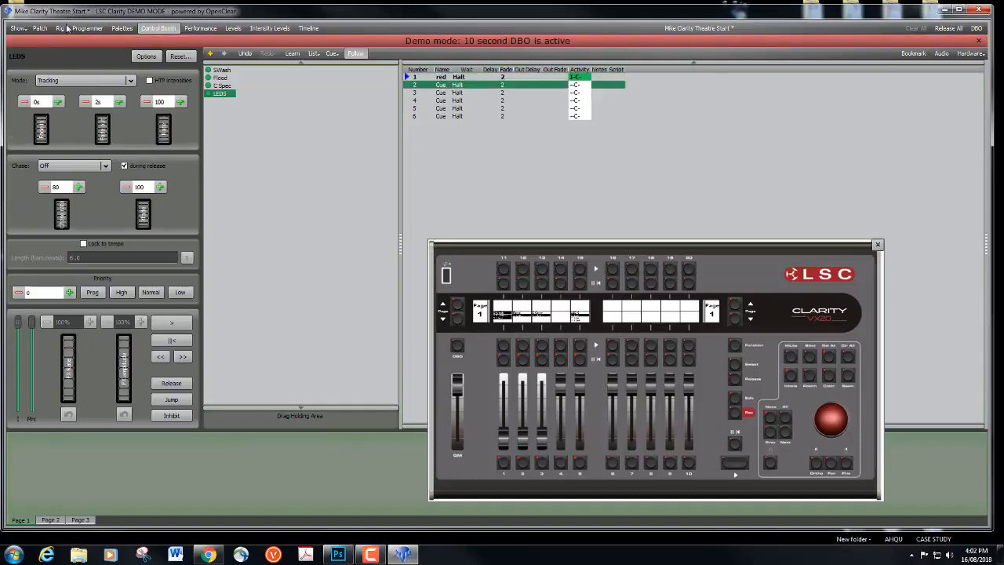
Advance the LEDS cuelist from playback 5 to the magenta cue while viewing the fixture colours in the Programmer.
left_click(91, 29)
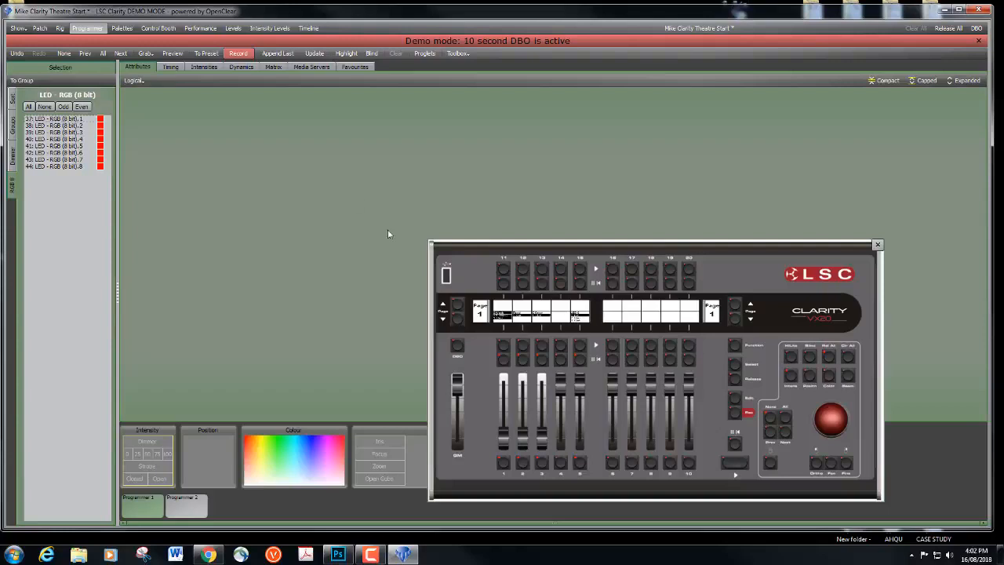
left_click(582, 346)
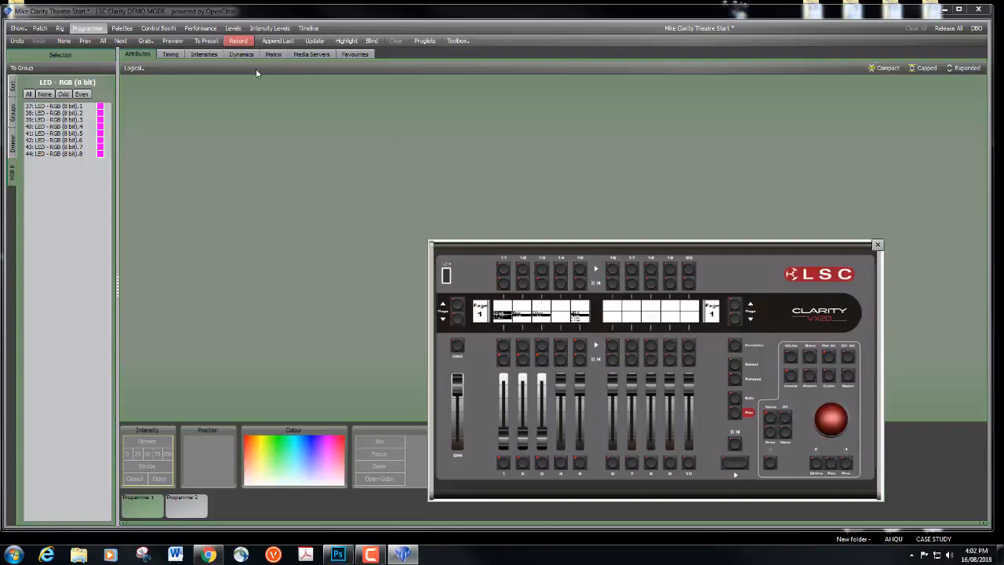
In the Control Booth, rename LEDS cues 2, 3 and 4 as "green", "blu" and "mag".
left_click(160, 29)
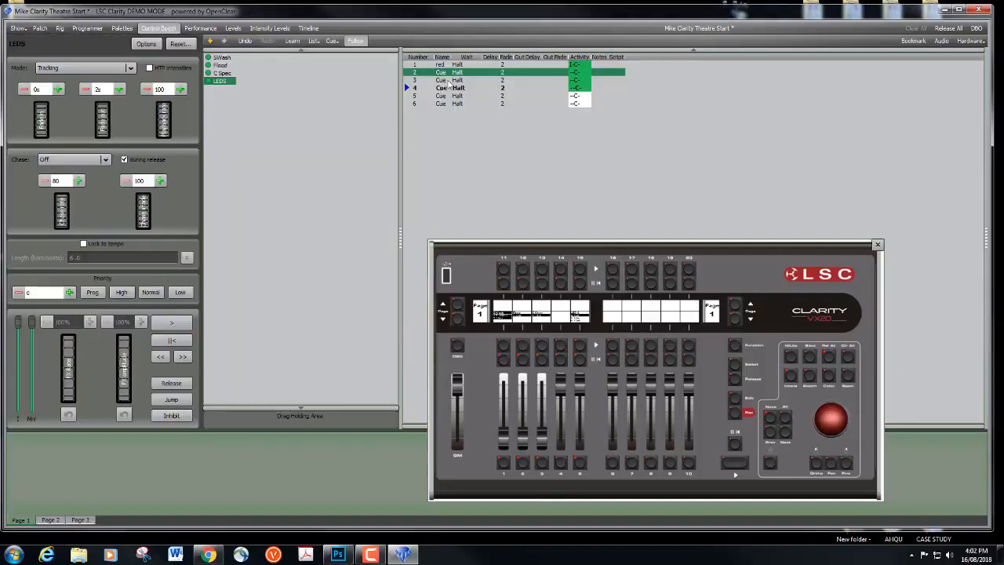
double_click(442, 74)
type("green")
left_click(442, 81)
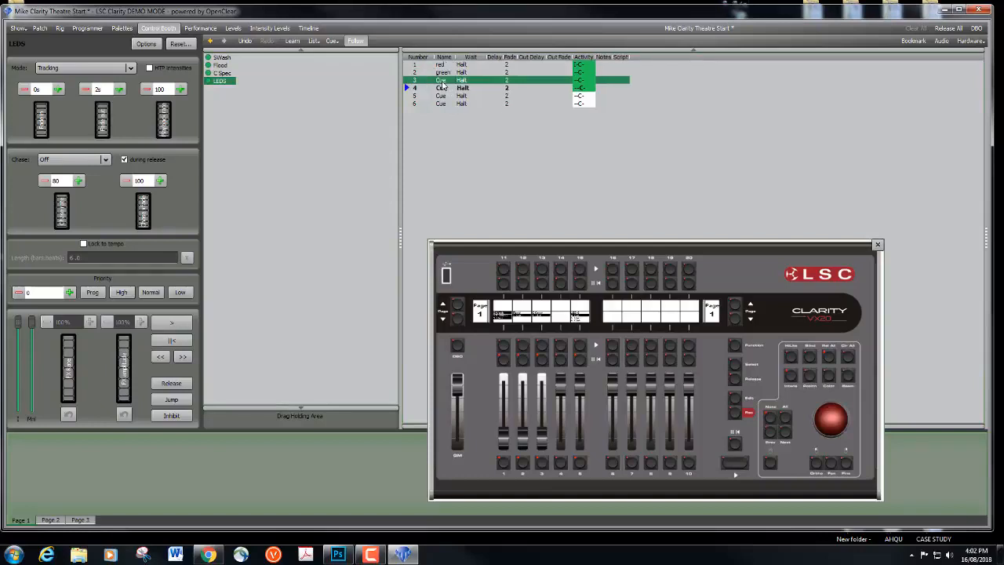
double_click(442, 81)
type("blu")
left_click(446, 89)
double_click(445, 89)
type("ma")
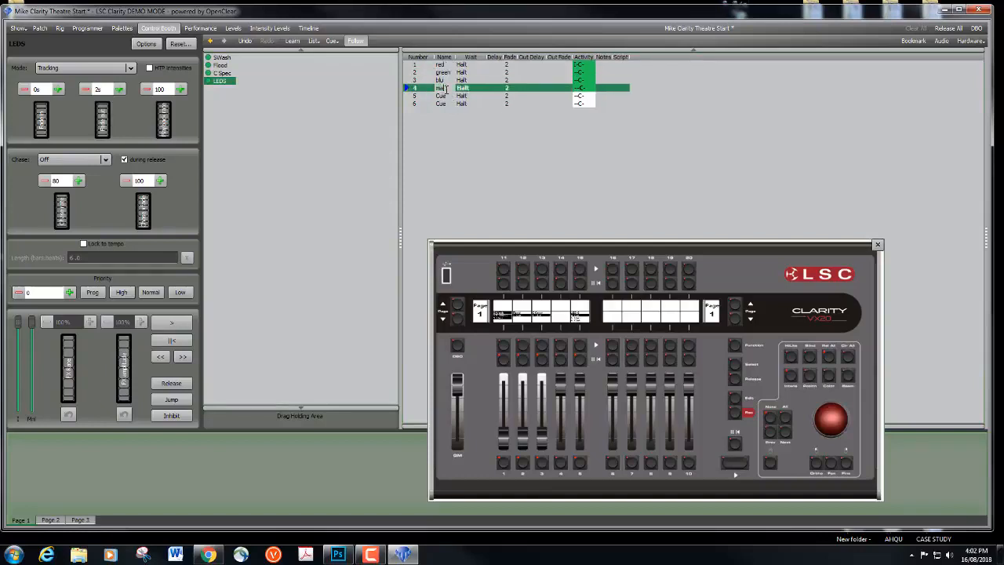
type("g")
Rename LEDS cue 5 as "amb" and cue 6 as "aqua".
double_click(442, 96)
type("a")
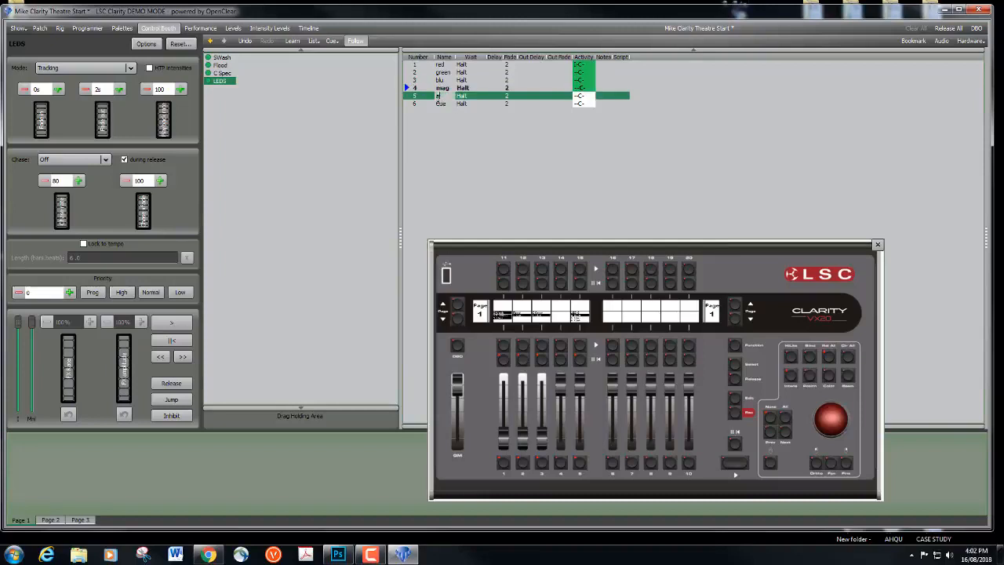
type("mb")
double_click(441, 104)
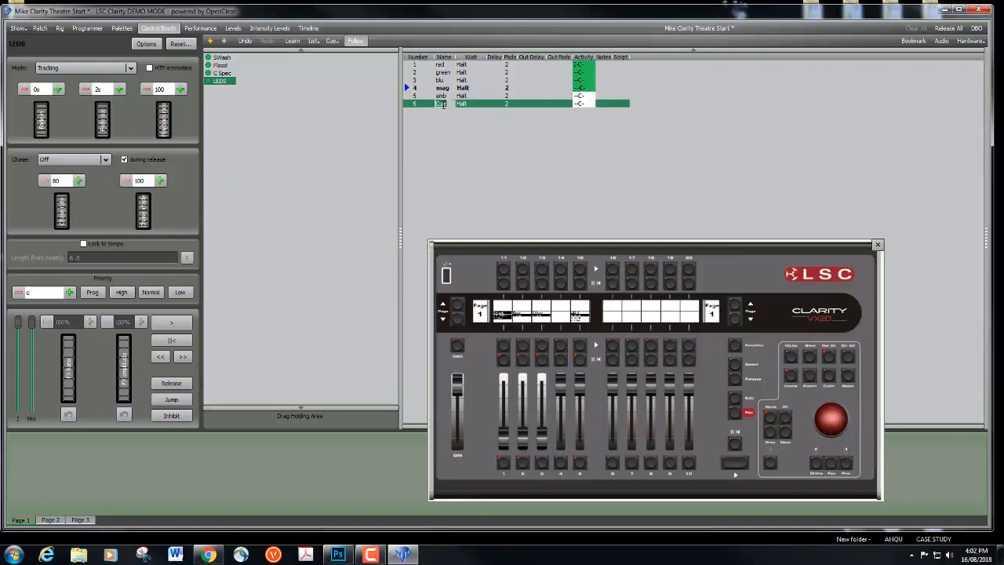
type("aqua")
left_click(549, 151)
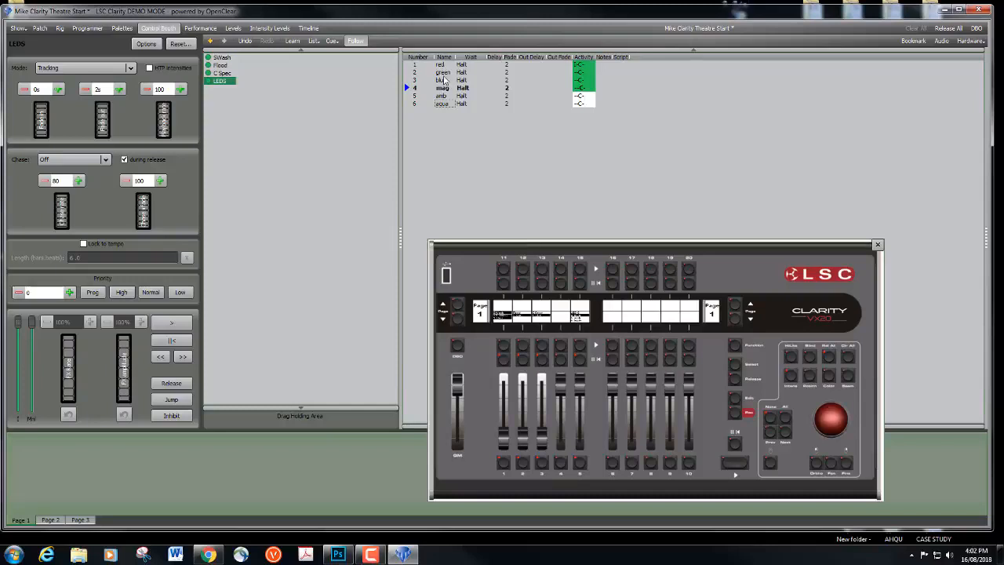
Check the LEDS cue names on playback 5's display on the virtual wing, and return to the Programmer.
mouse_move(577, 320)
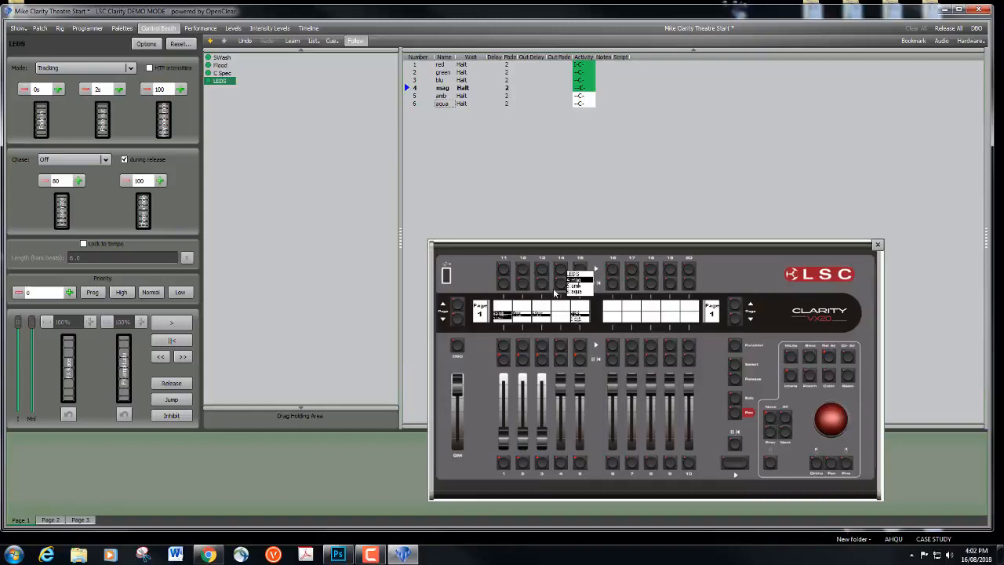
left_click(339, 157)
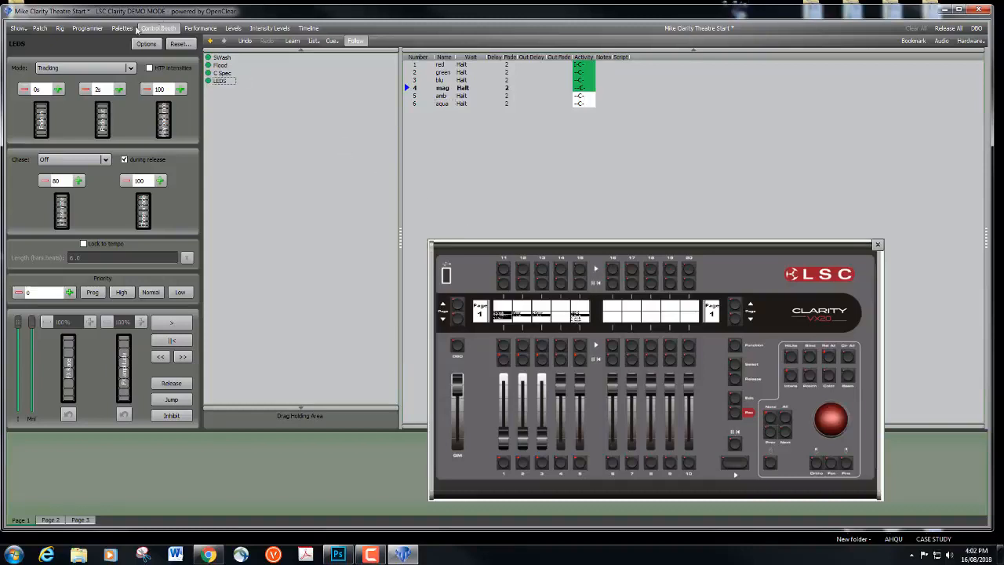
left_click(87, 28)
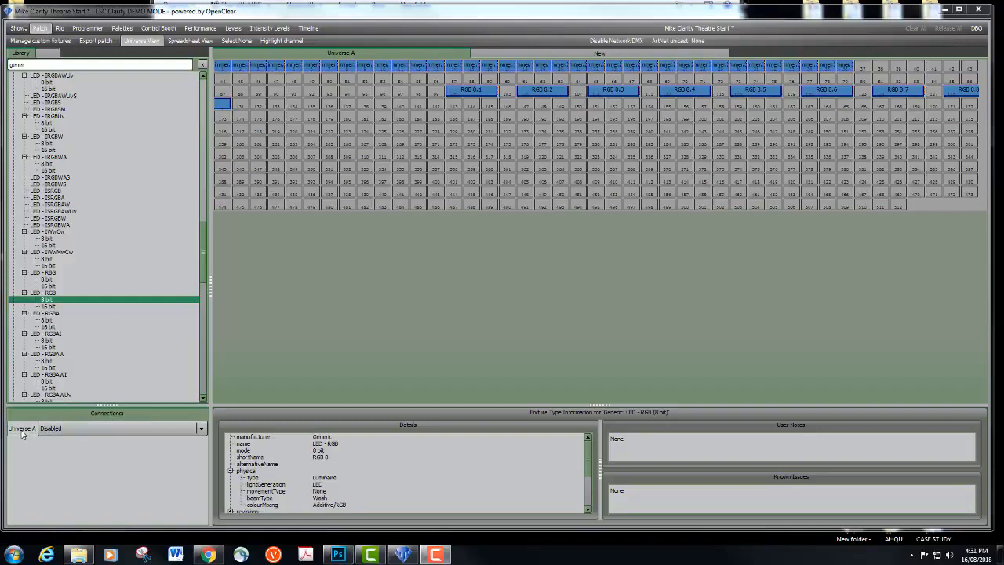
Examine the connection types available for Universe A in the Patch view, keeping the connection set to Disabled.
left_click(80, 429)
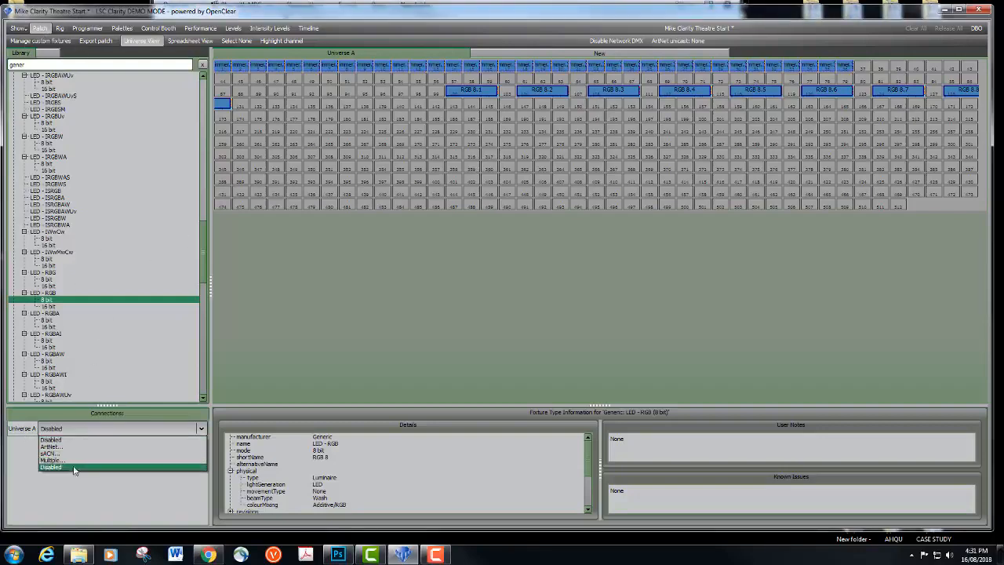
left_click(45, 490)
left_click(69, 430)
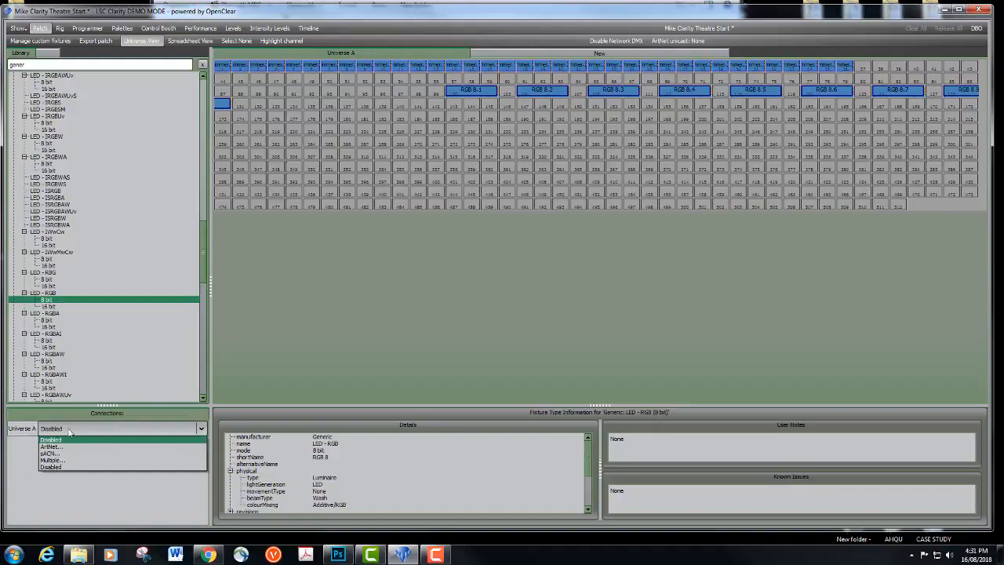
left_click(100, 508)
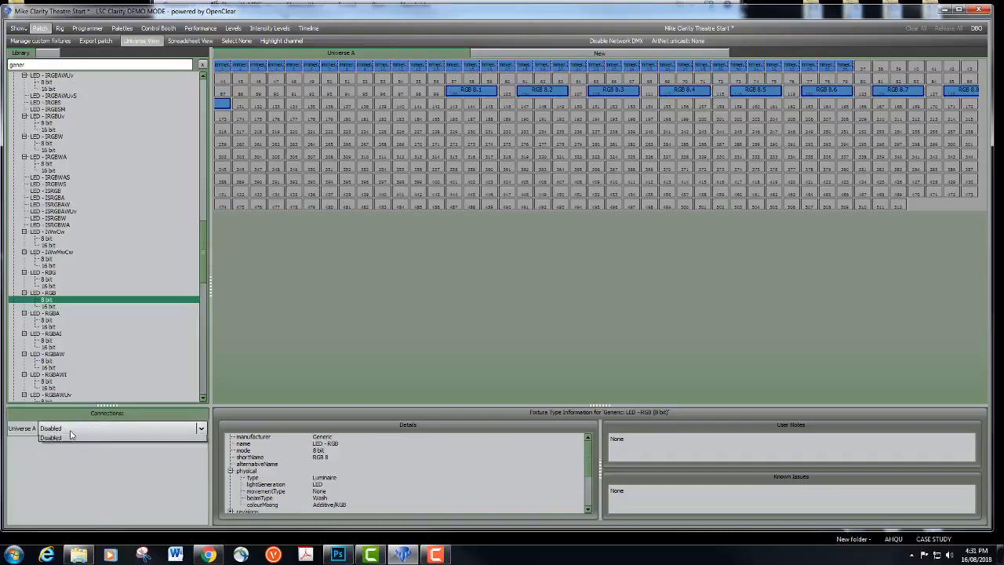
left_click(67, 432)
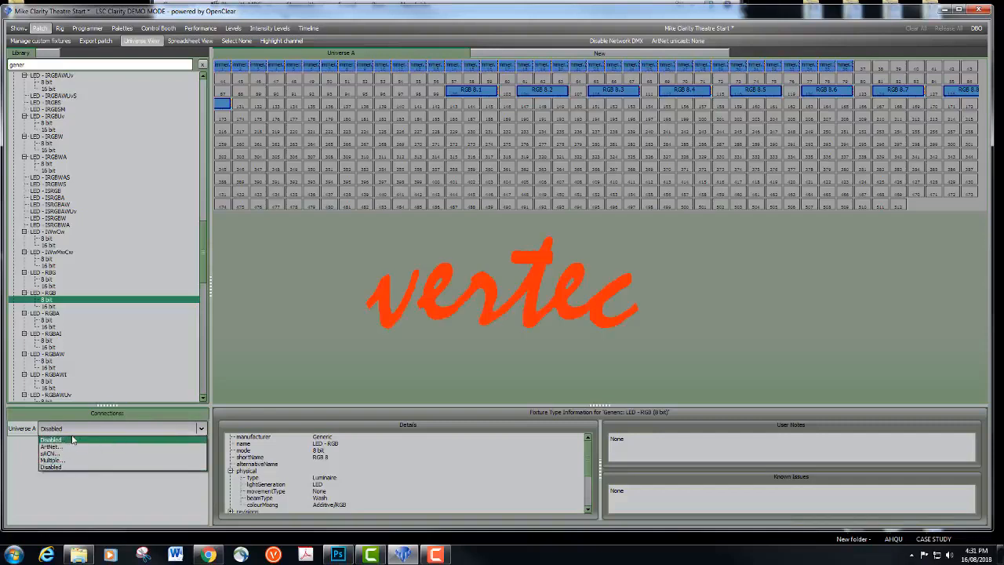
left_click(69, 440)
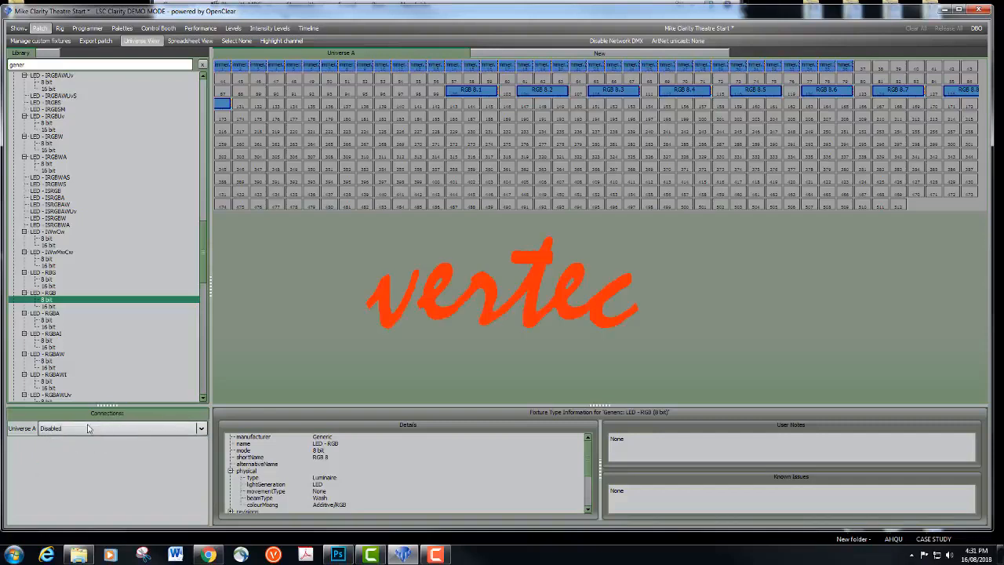